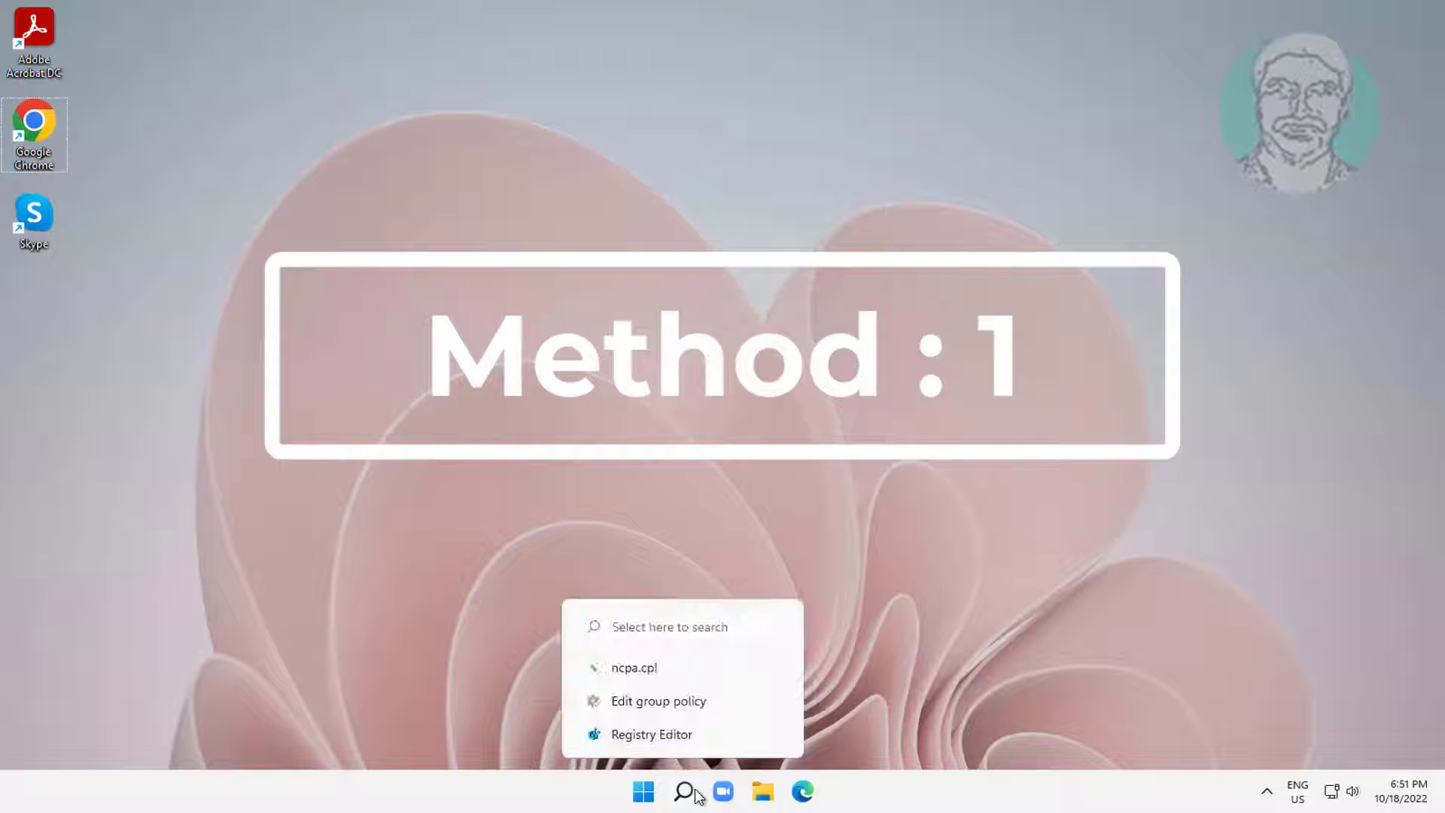
# Step: Search for 'cmd' and launch Command Prompt as administrator
pyautogui.click(684, 790)
pyautogui.write('cmd')
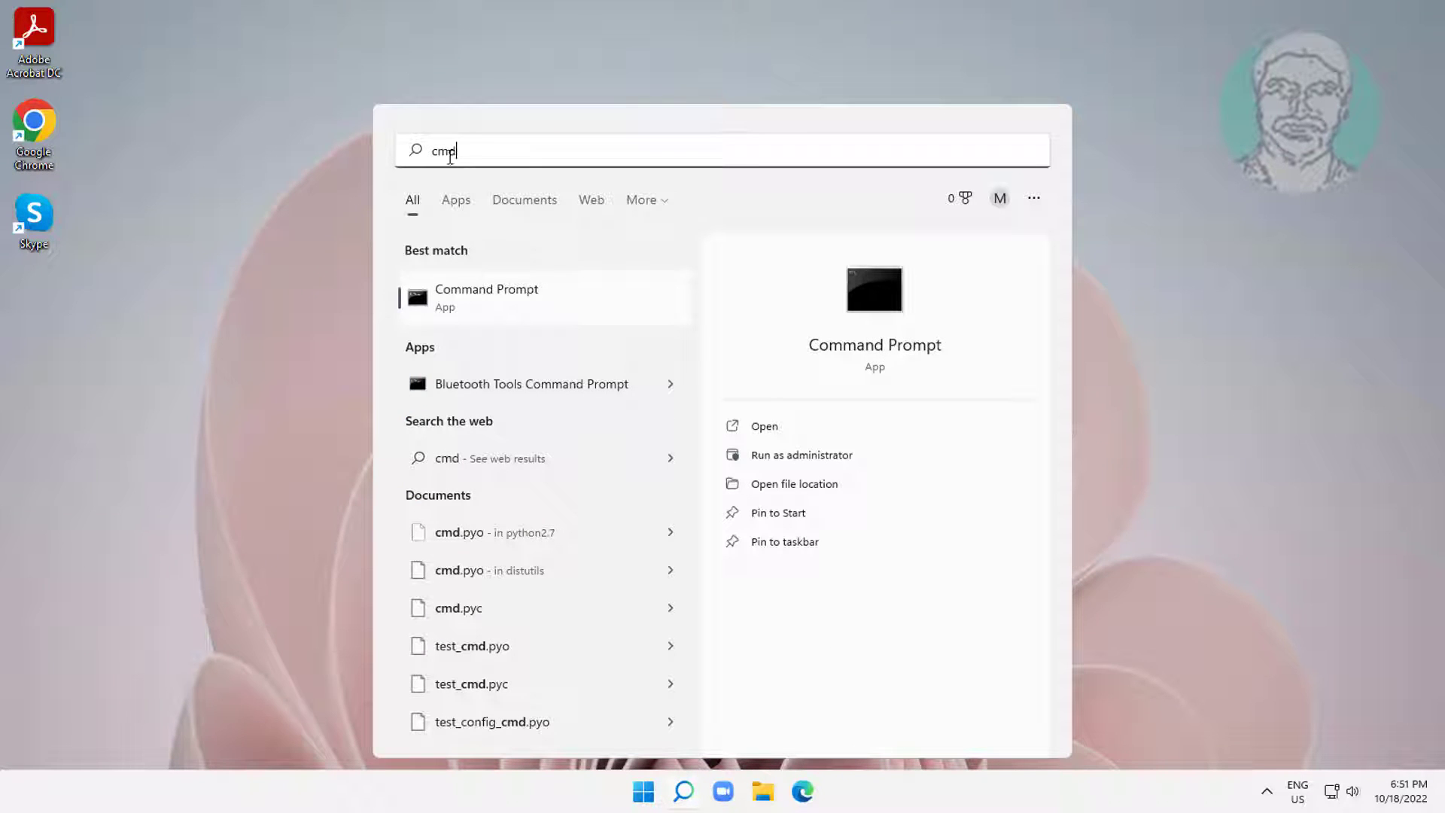
pyautogui.rightClick(500, 291)
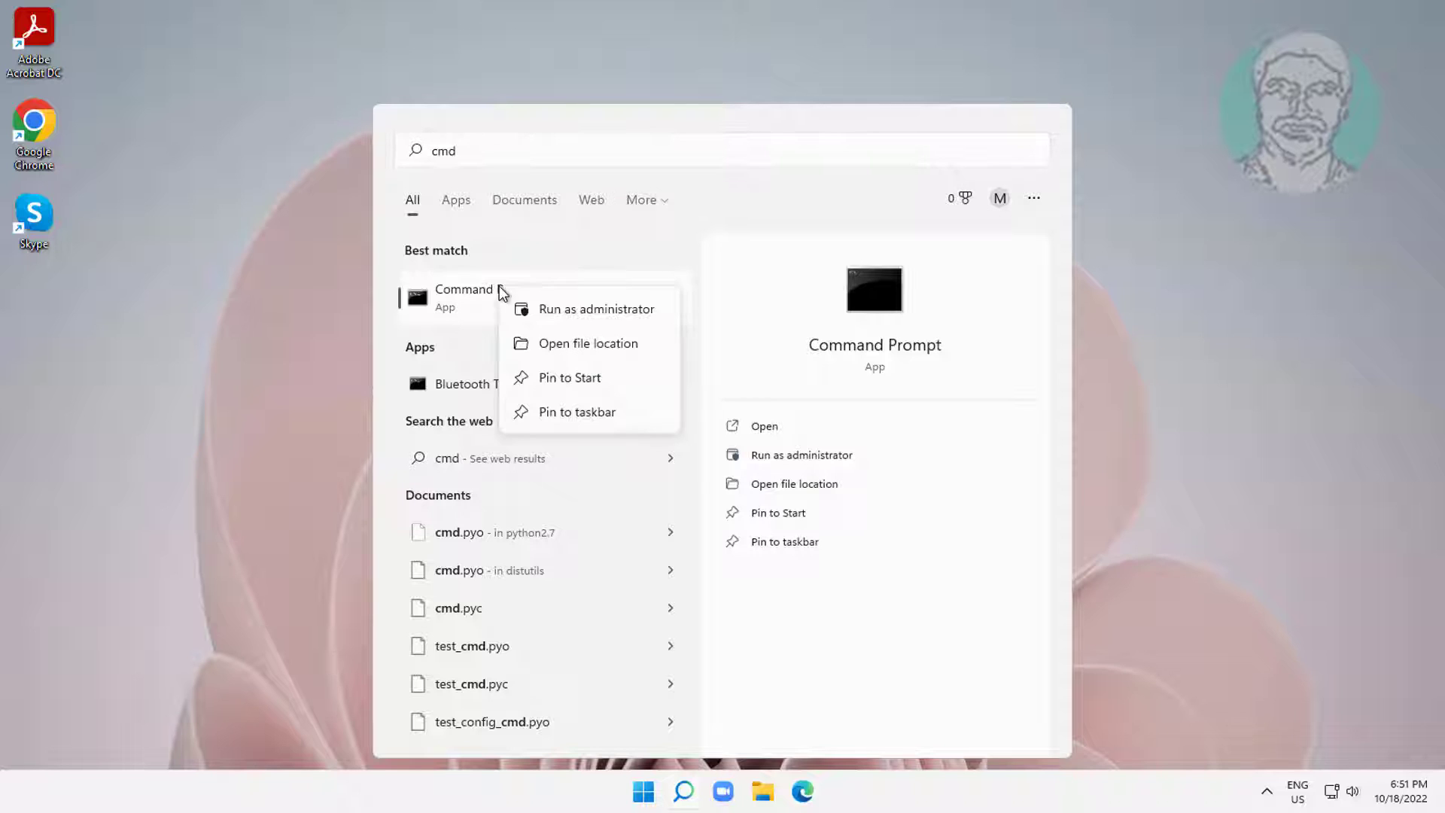
pyautogui.click(628, 310)
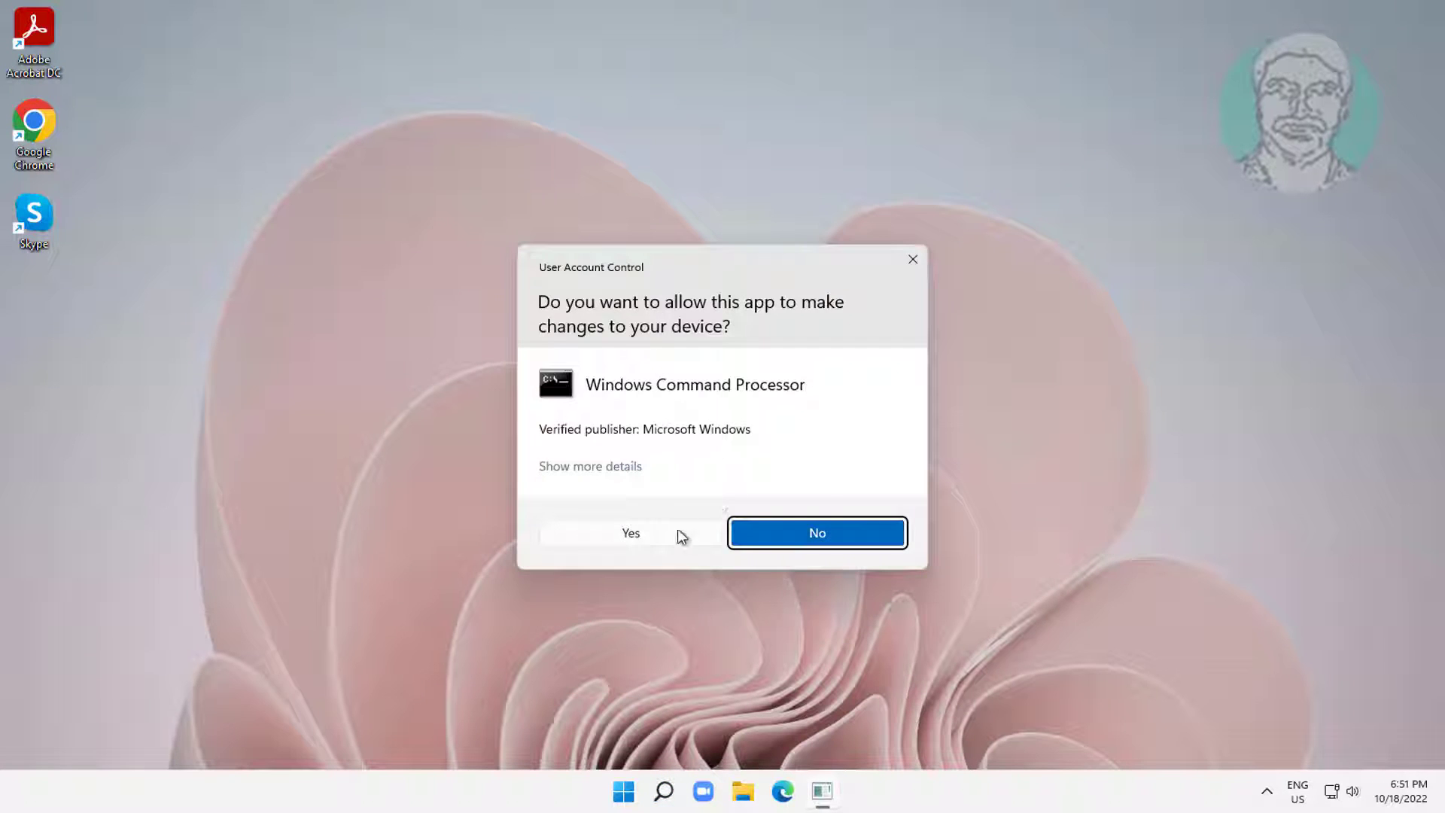
# Step: Approve elevation and run sfc /scannow until verification reaches 100%
pyautogui.click(666, 536)
pyautogui.write('s')
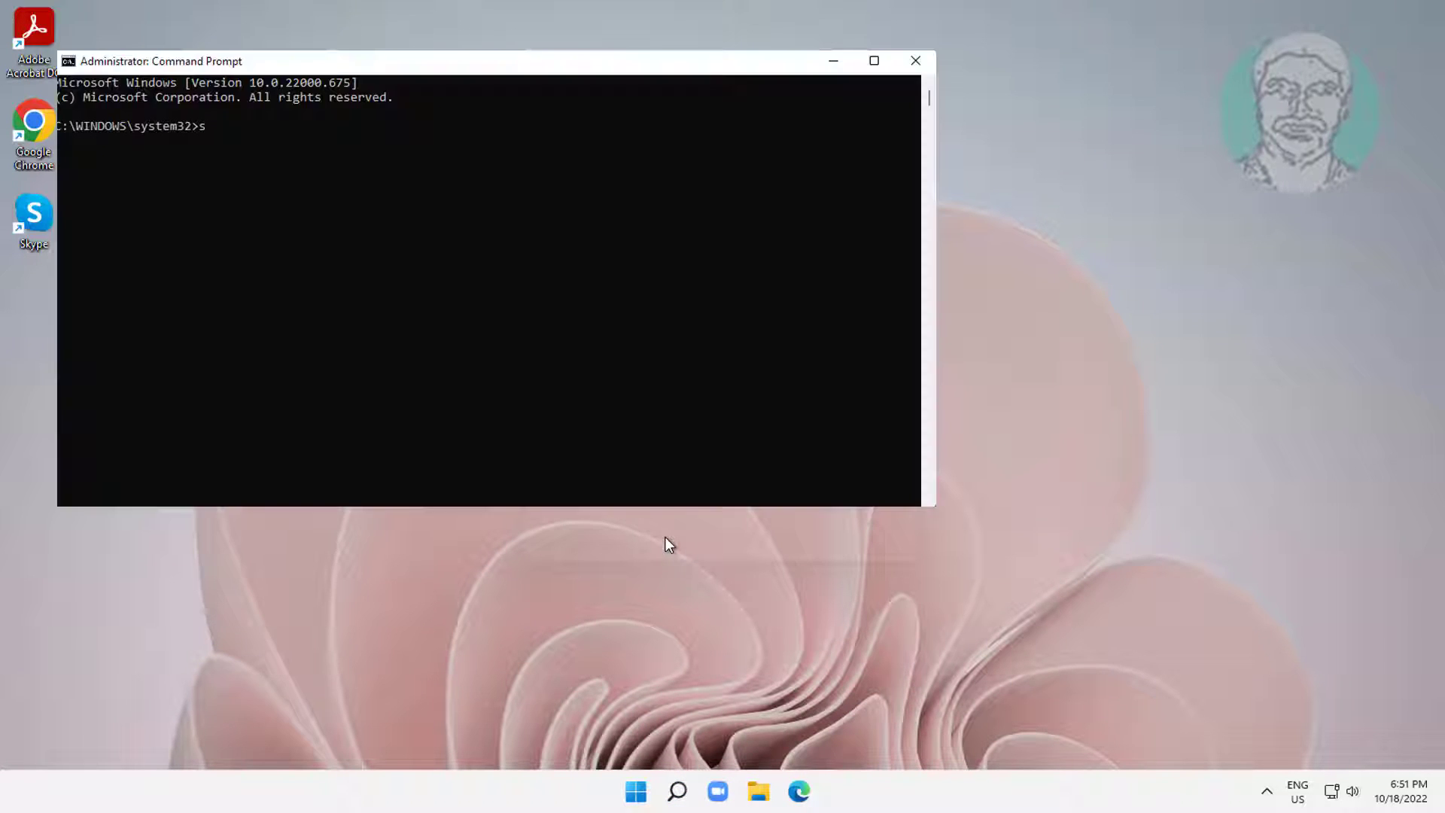
pyautogui.write('fc /scannow')
pyautogui.press('Return')
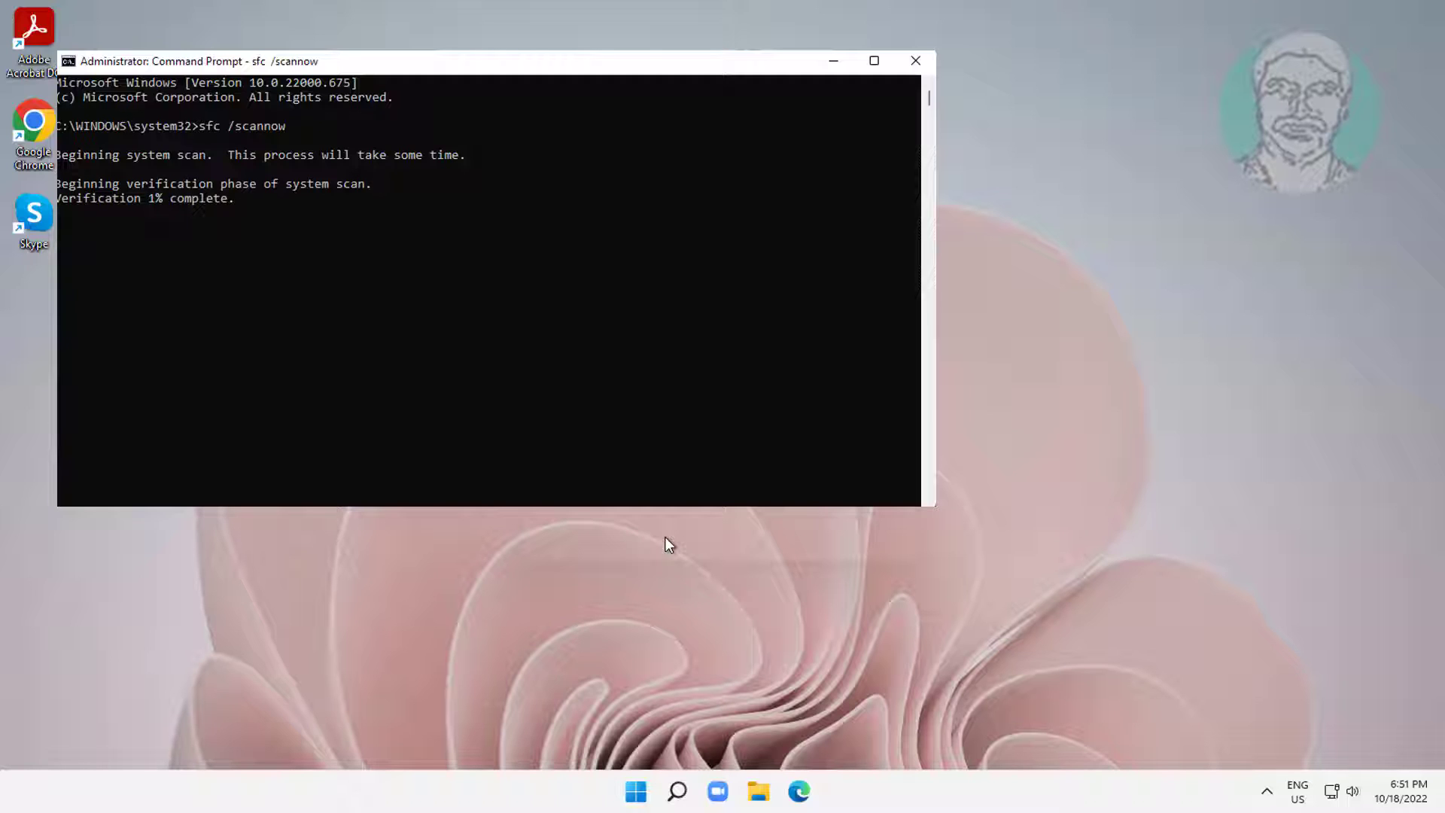
pyautogui.click(556, 313)
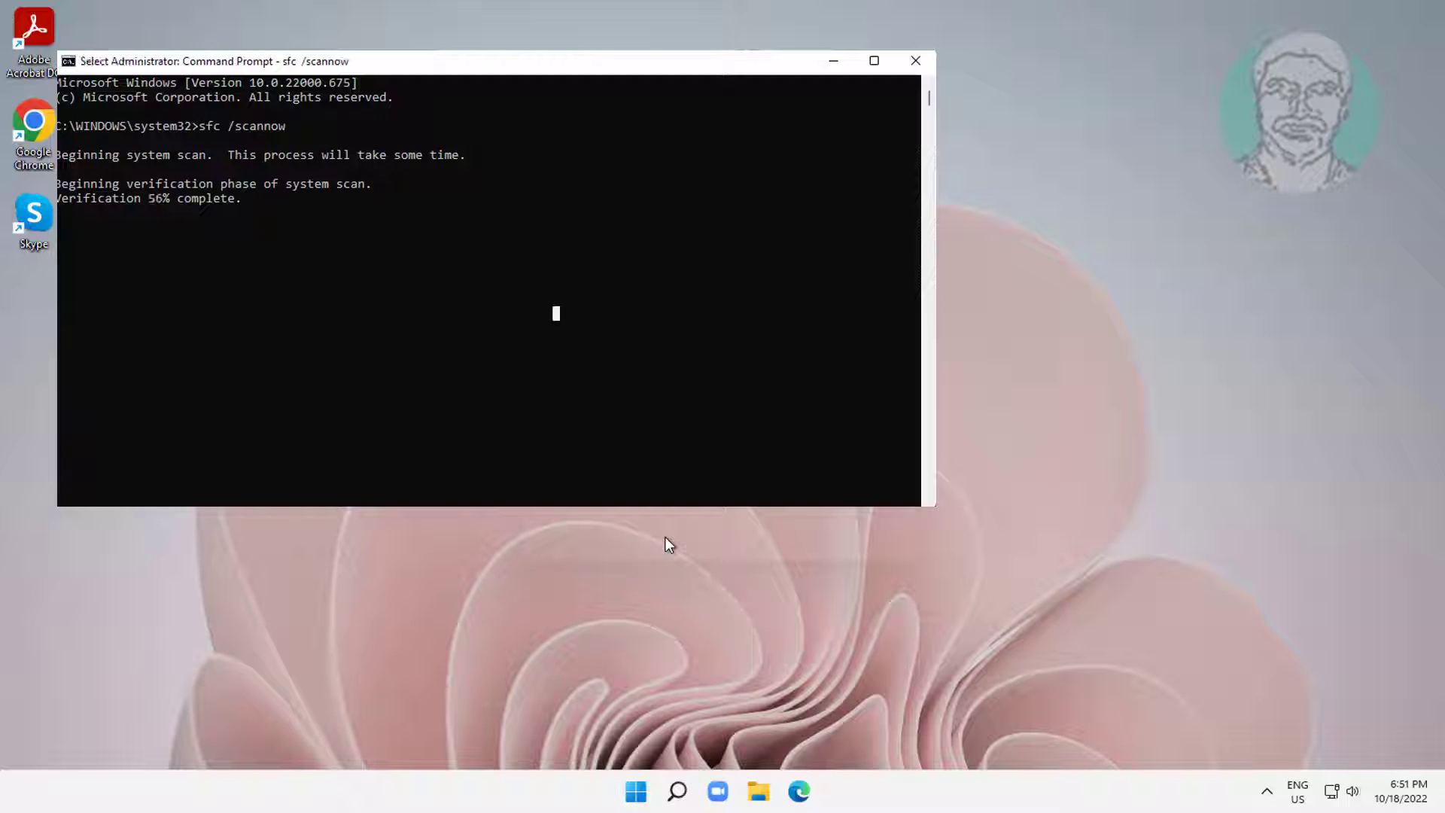
pyautogui.press('Return')
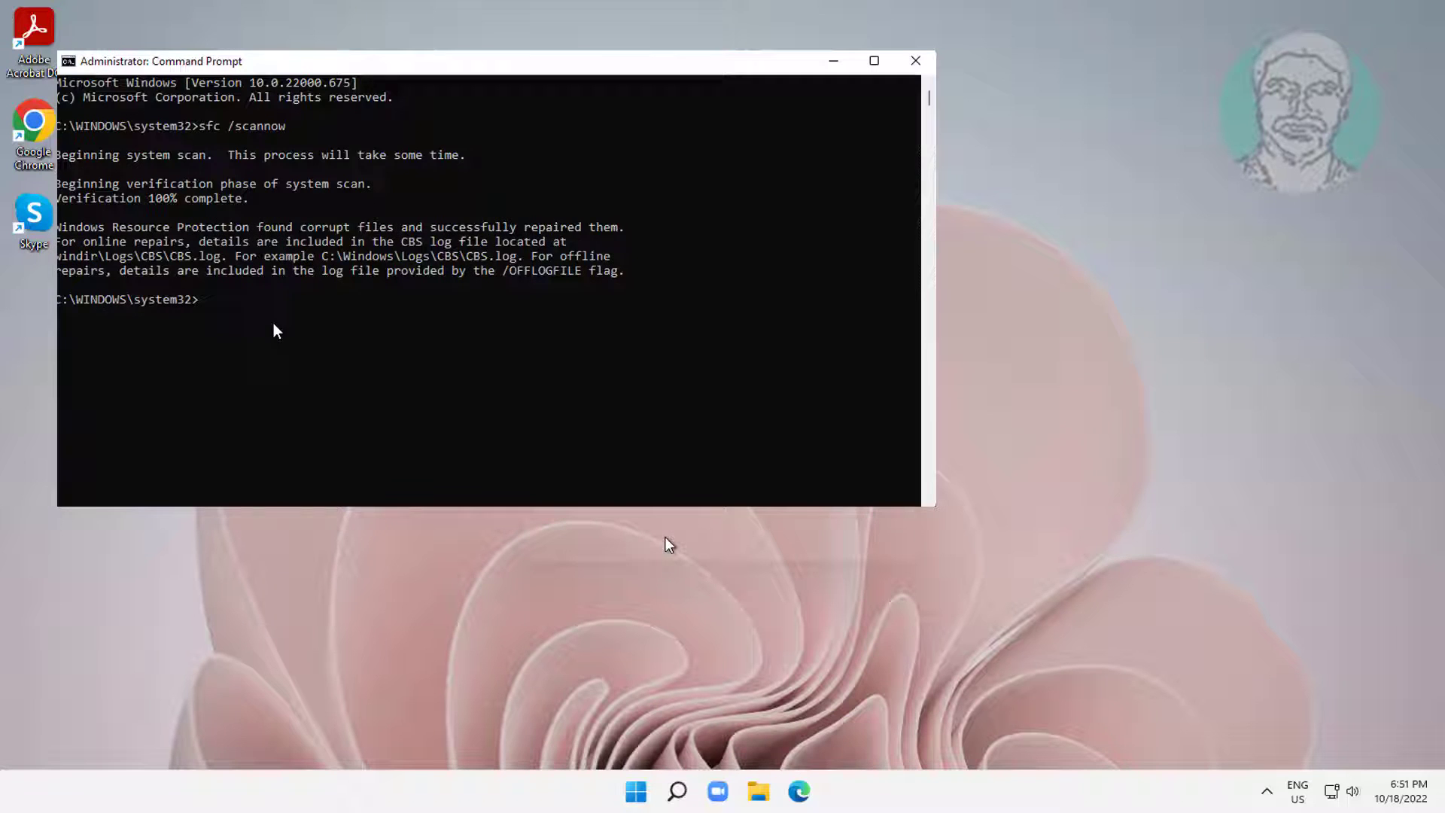
pyautogui.click(224, 301)
pyautogui.press('Escape')
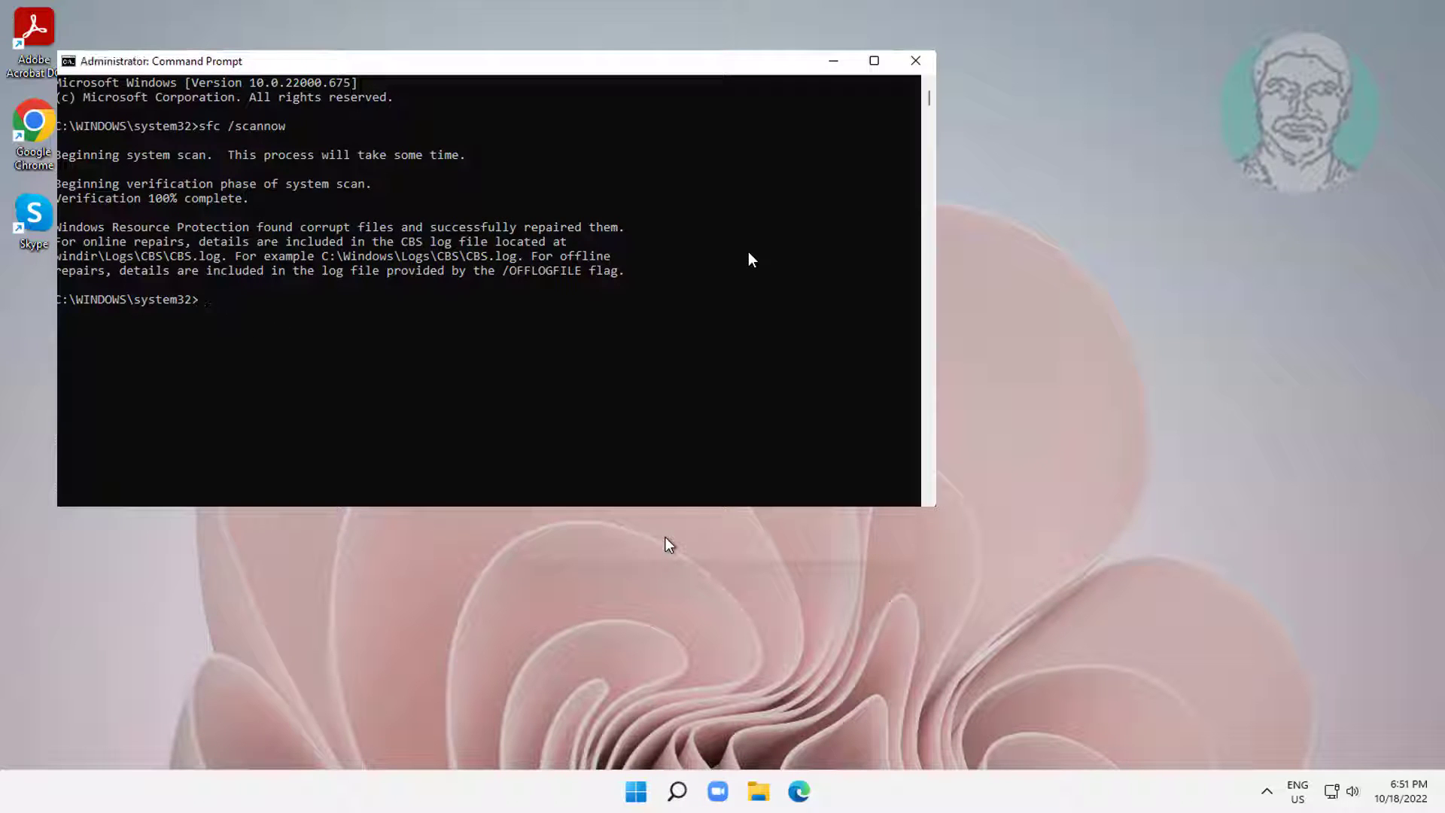
# Step: Run dism /online /cleanup-image /restorehealth to completion, then exit Command Prompt
pyautogui.write('dism /online /cleanup')
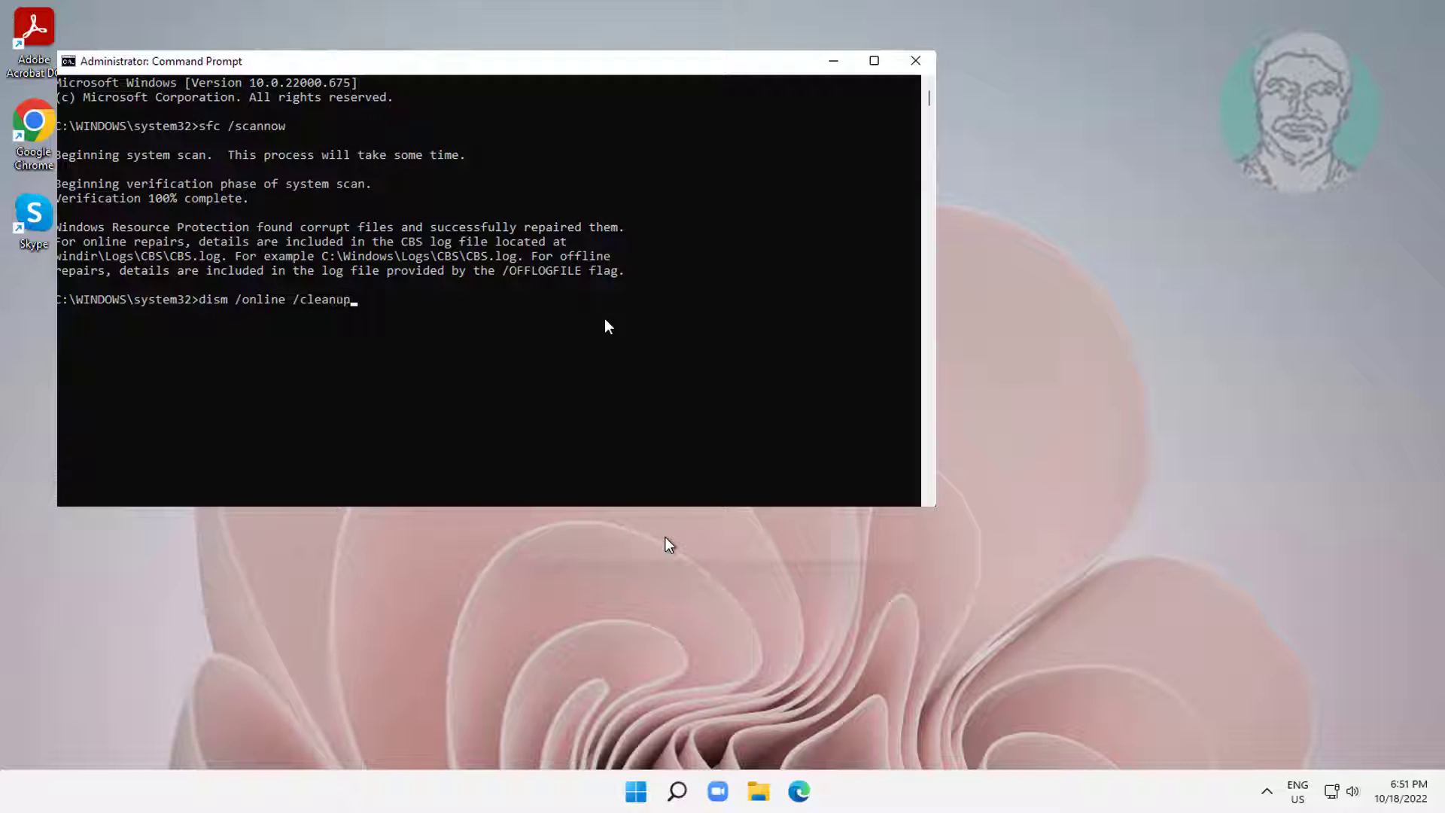
pyautogui.write('-image /restorehealth')
pyautogui.press('Return')
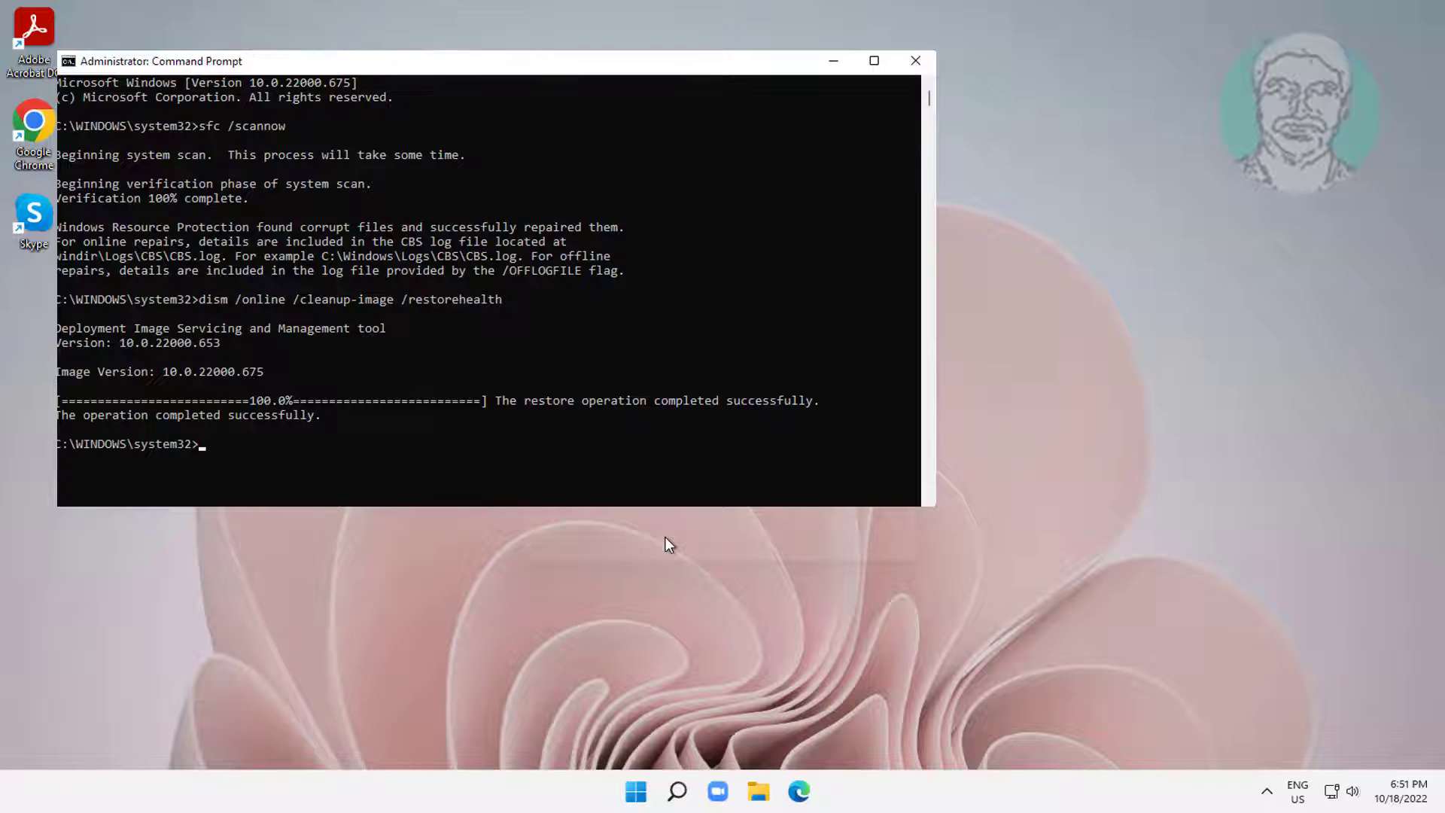
pyautogui.write('exit')
pyautogui.press('Return')
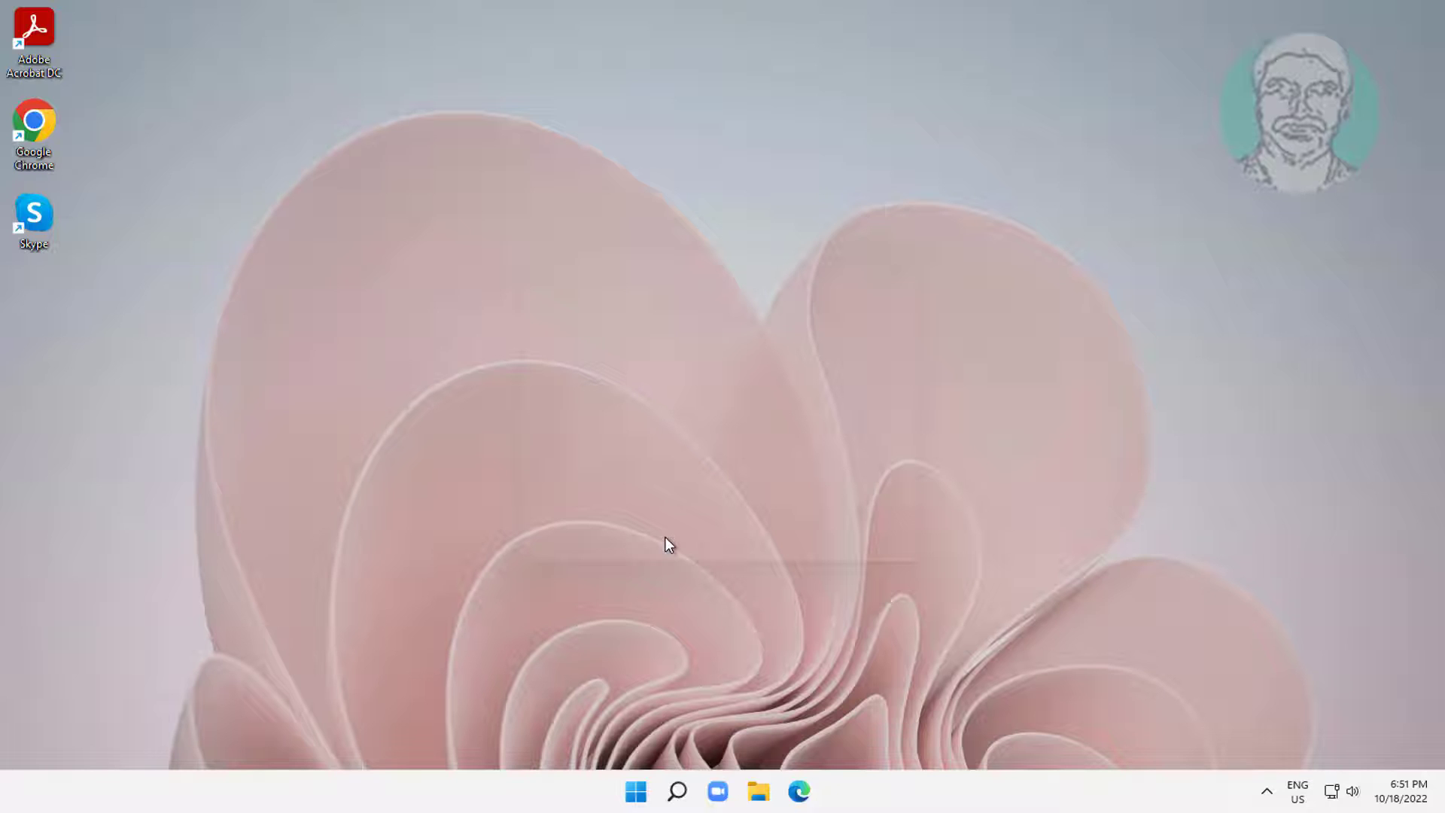
# Step: Restart the computer from the Start menu's power options
pyautogui.click(647, 784)
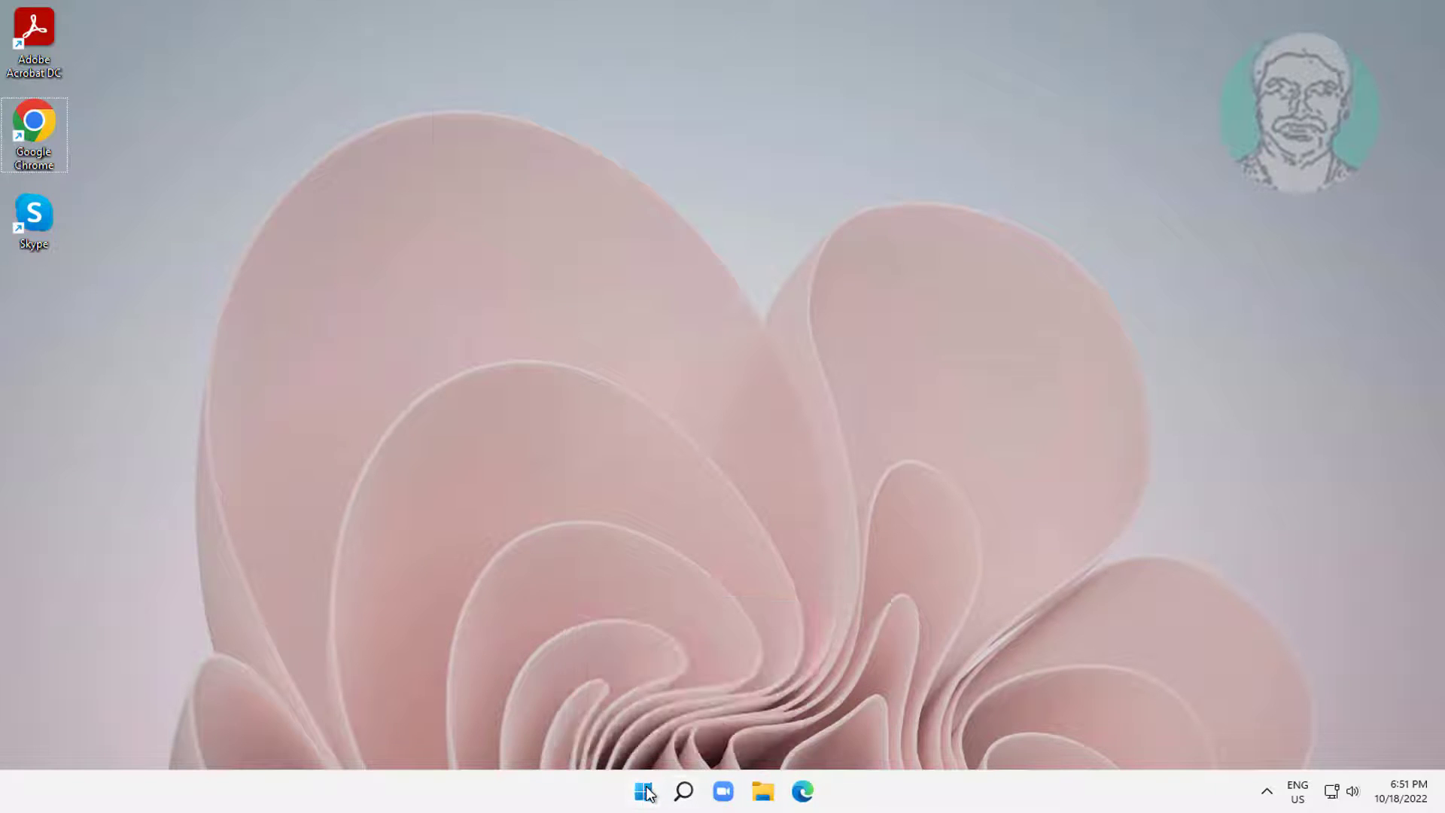
pyautogui.click(949, 729)
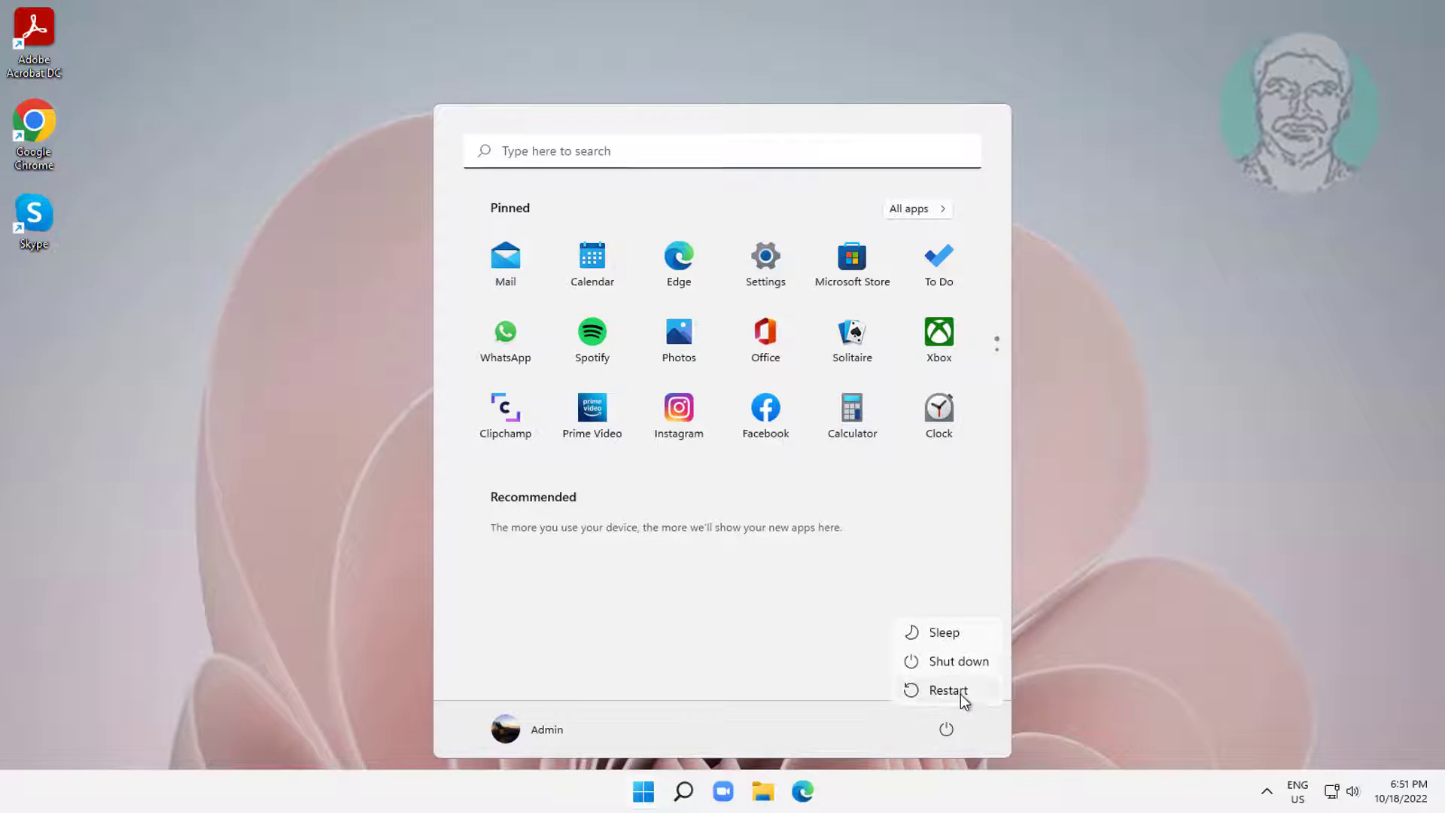
pyautogui.click(960, 694)
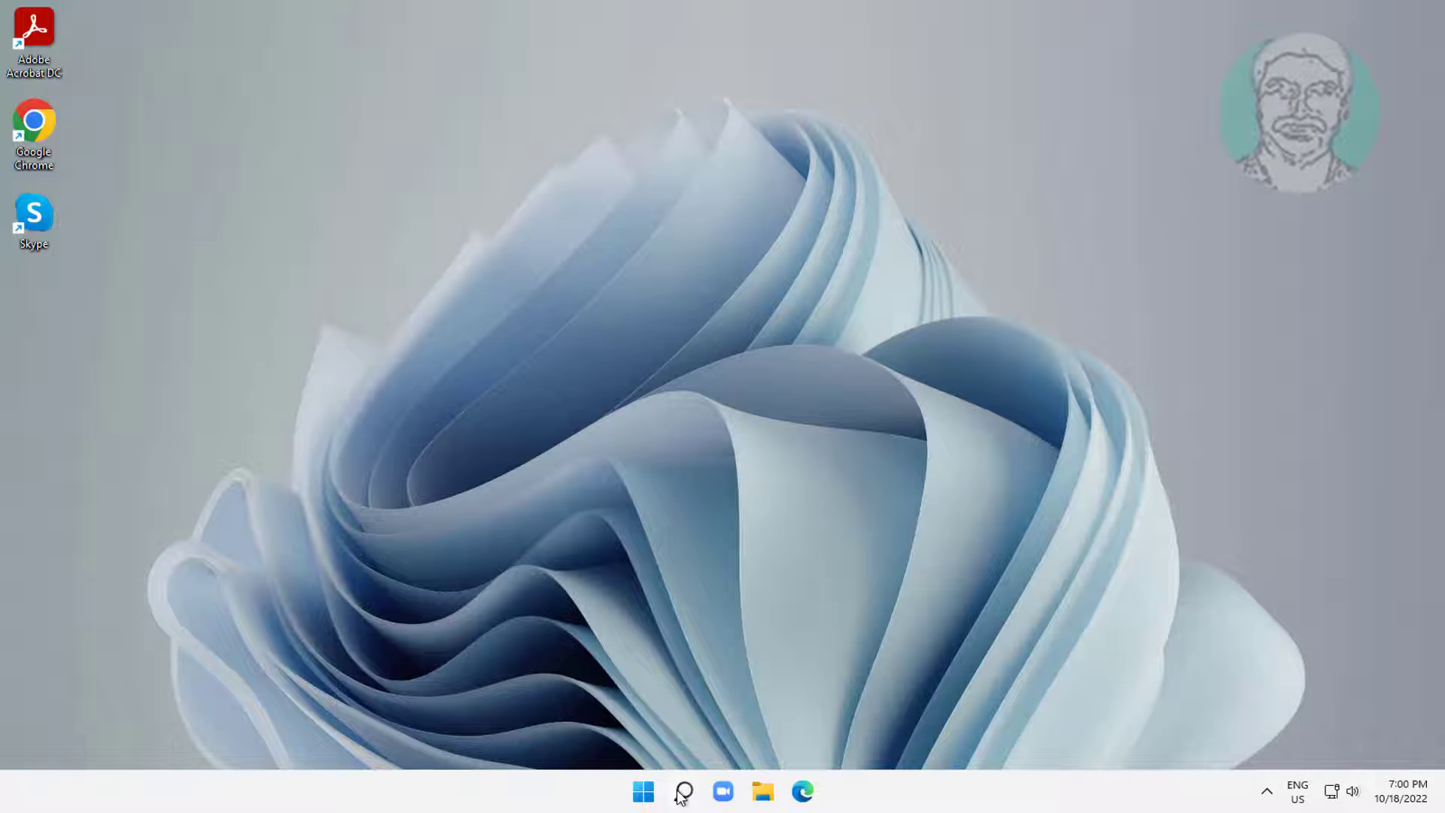
pyautogui.click(683, 791)
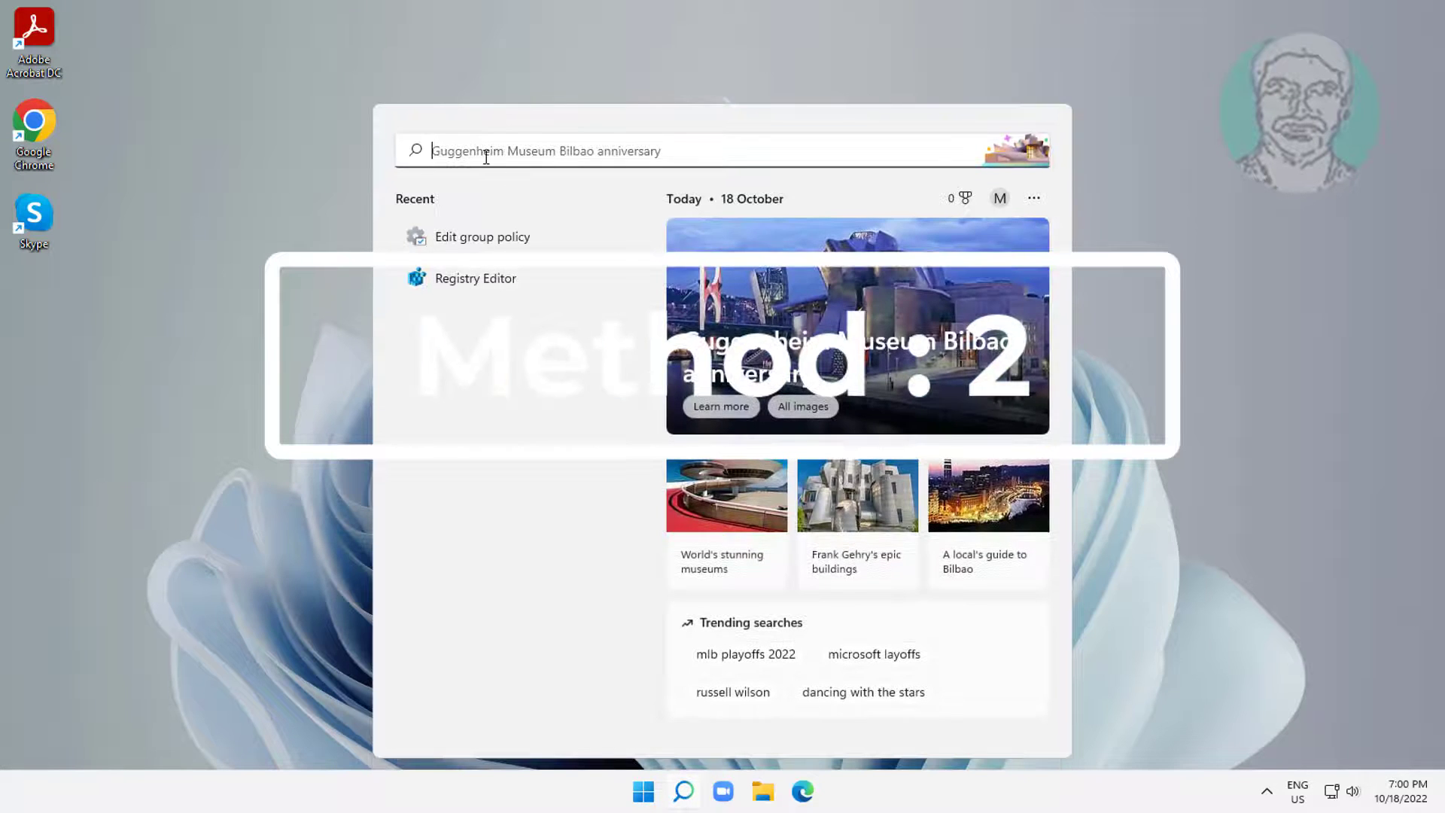
# Step: Relaunch Command Prompt as administrator from a search for 'cmd'
pyautogui.write('cmd')
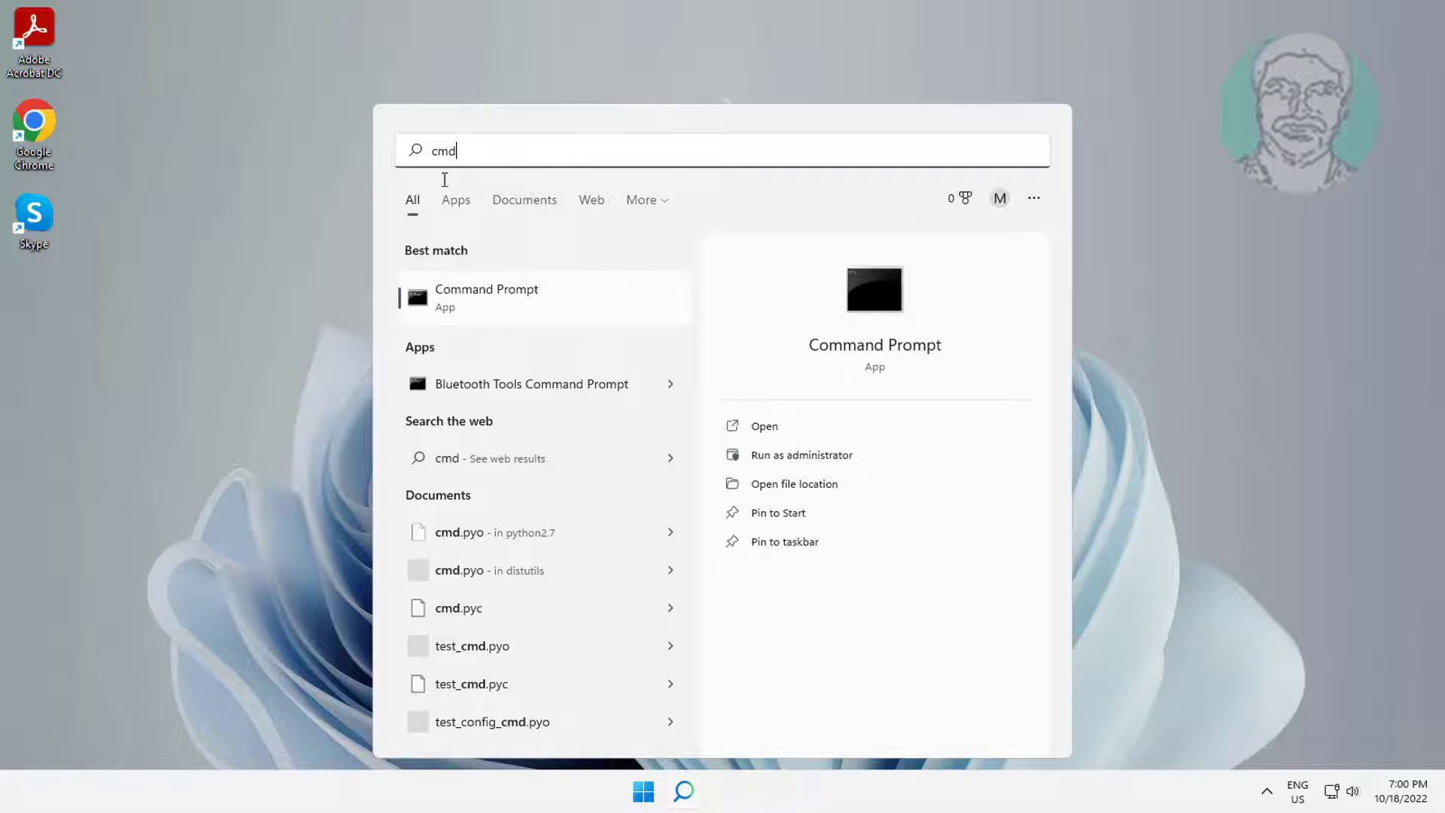
pyautogui.rightClick(490, 287)
pyautogui.click(558, 311)
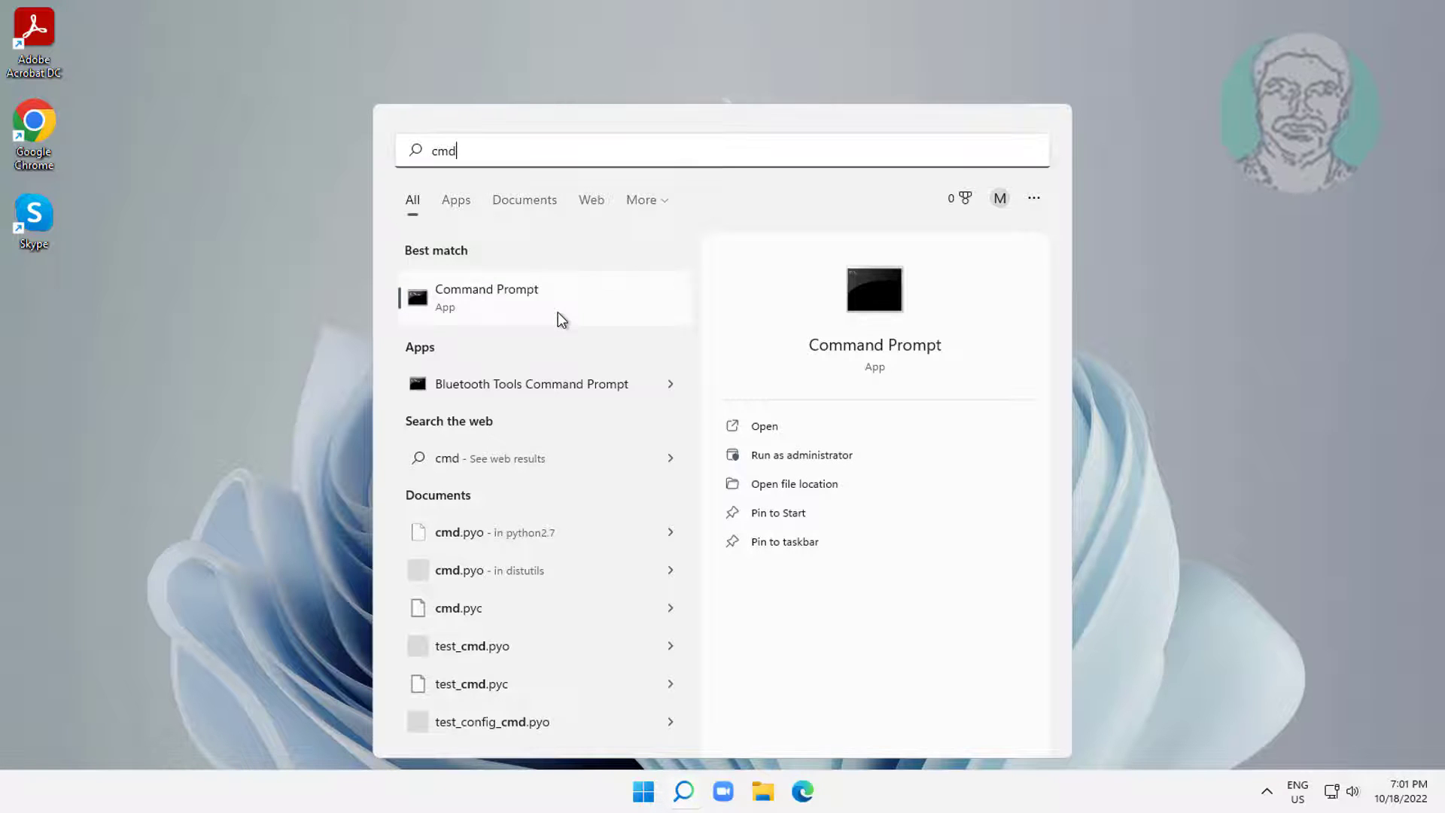
pyautogui.click(640, 532)
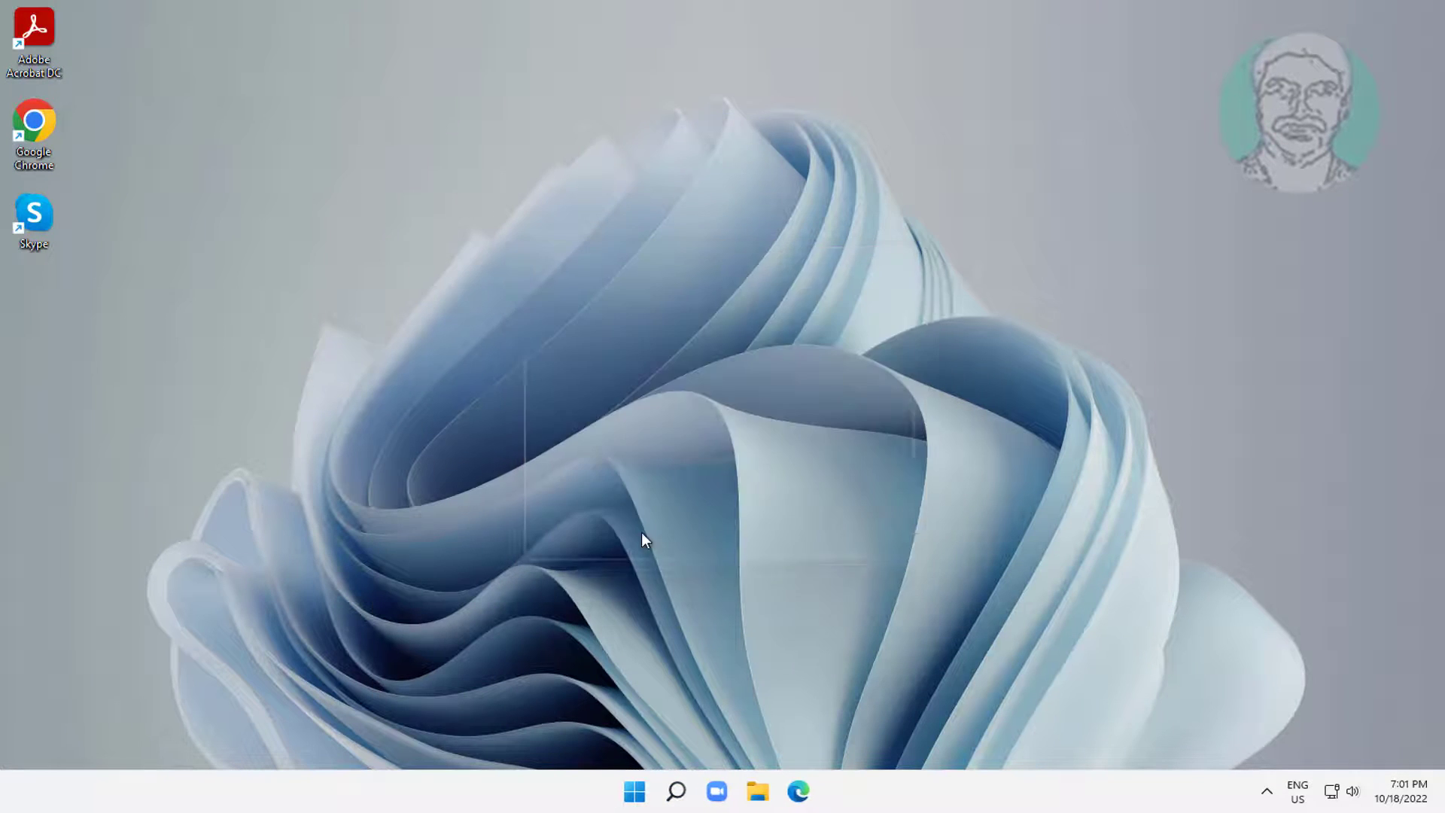
# Step: Schedule chkdsk /f /x /r for the next restart with Y, then exit
pyautogui.write('c')
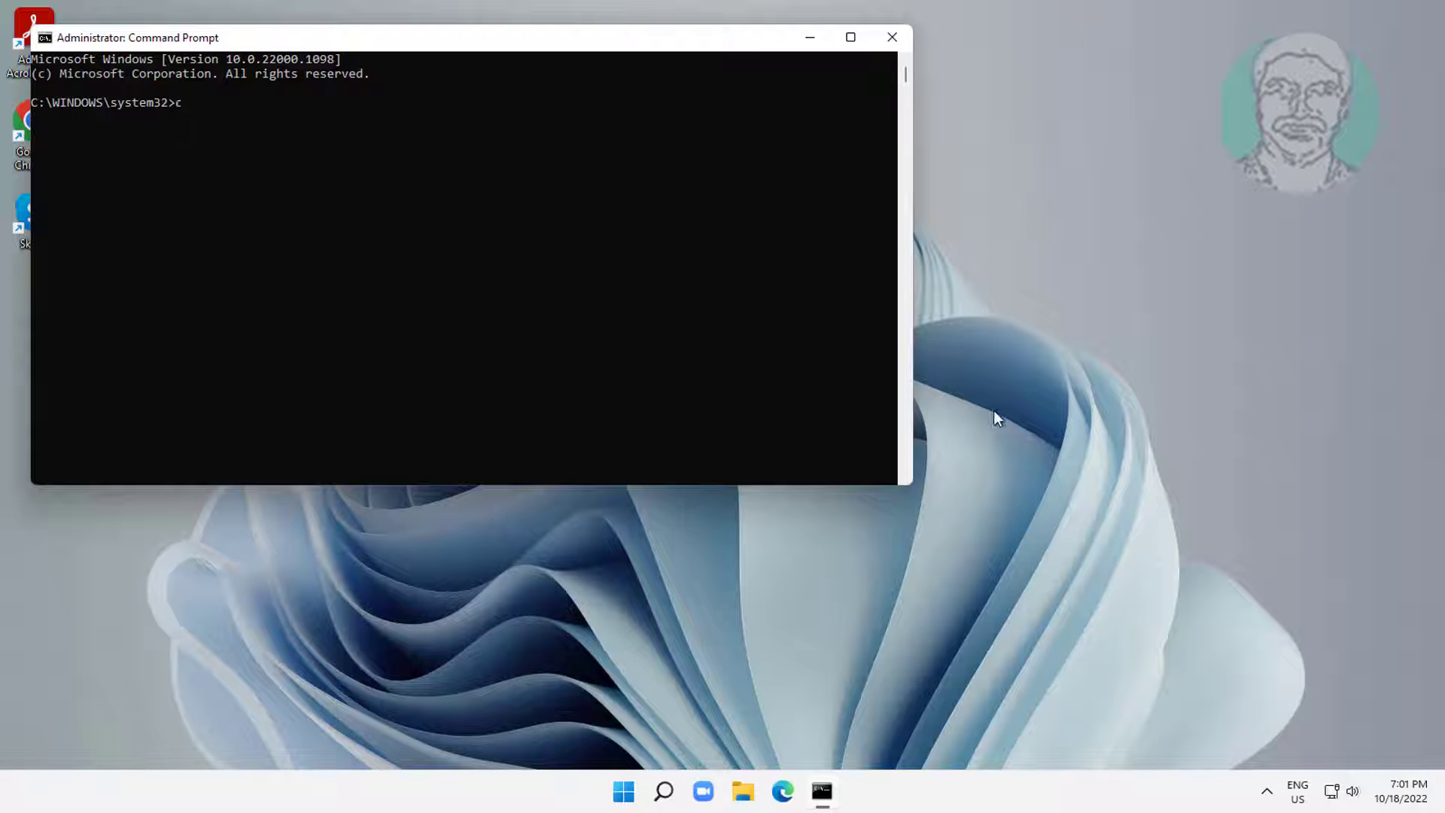
pyautogui.write('hkdsk /f /x /r')
pyautogui.press('Return')
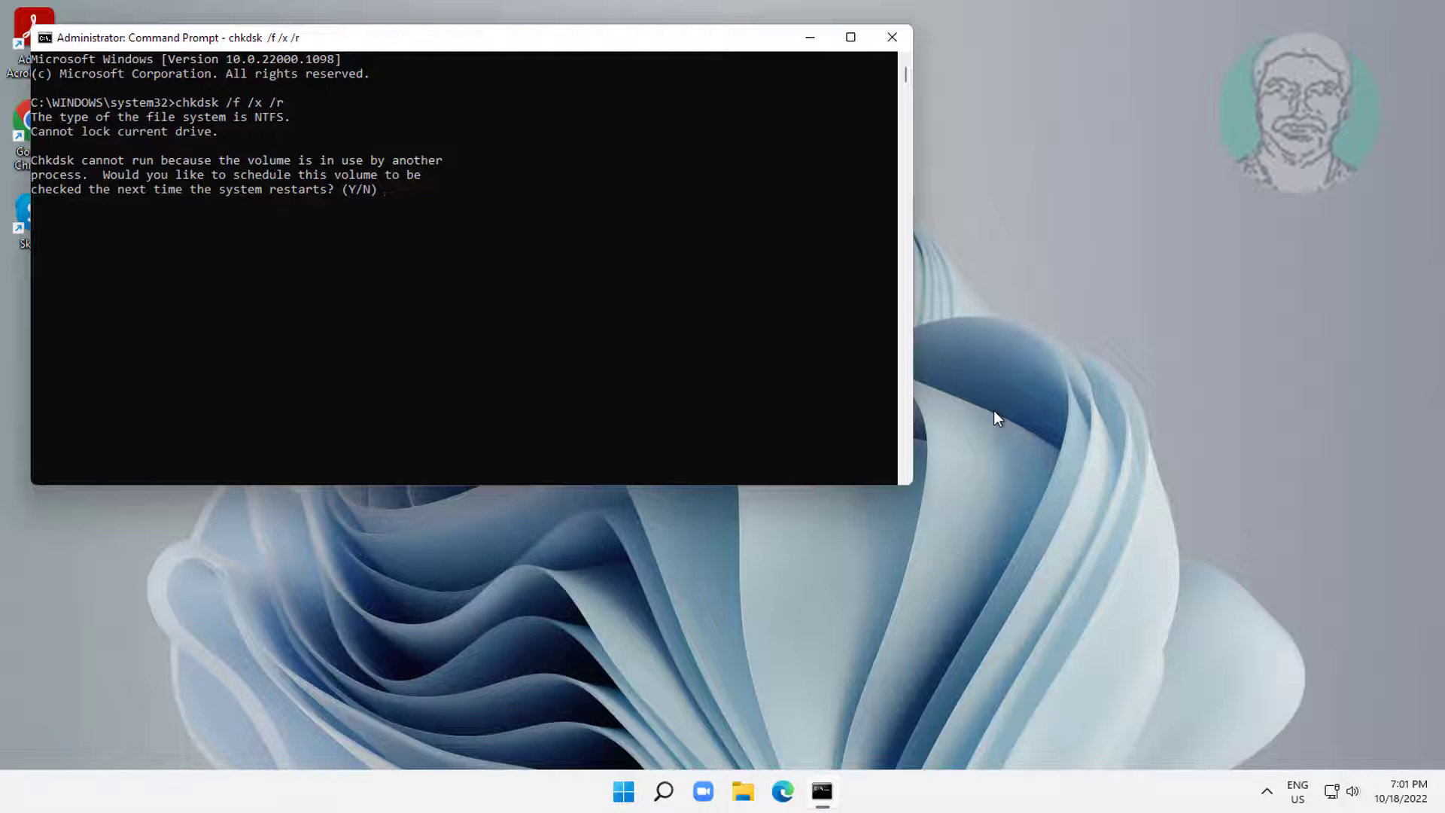
pyautogui.write('Y')
pyautogui.press('Return')
pyautogui.write('e')
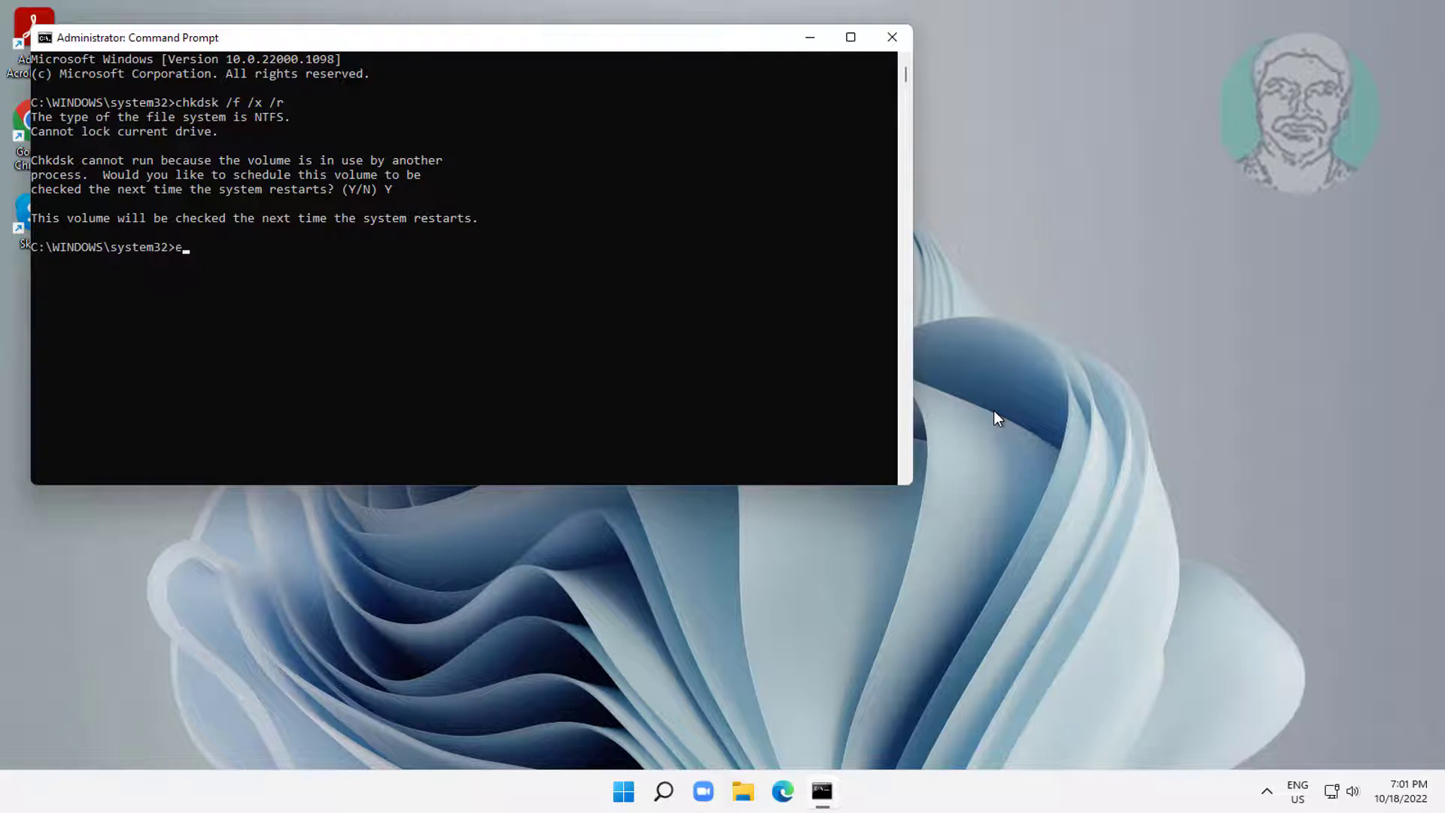
pyautogui.write('xit')
pyautogui.press('Return')
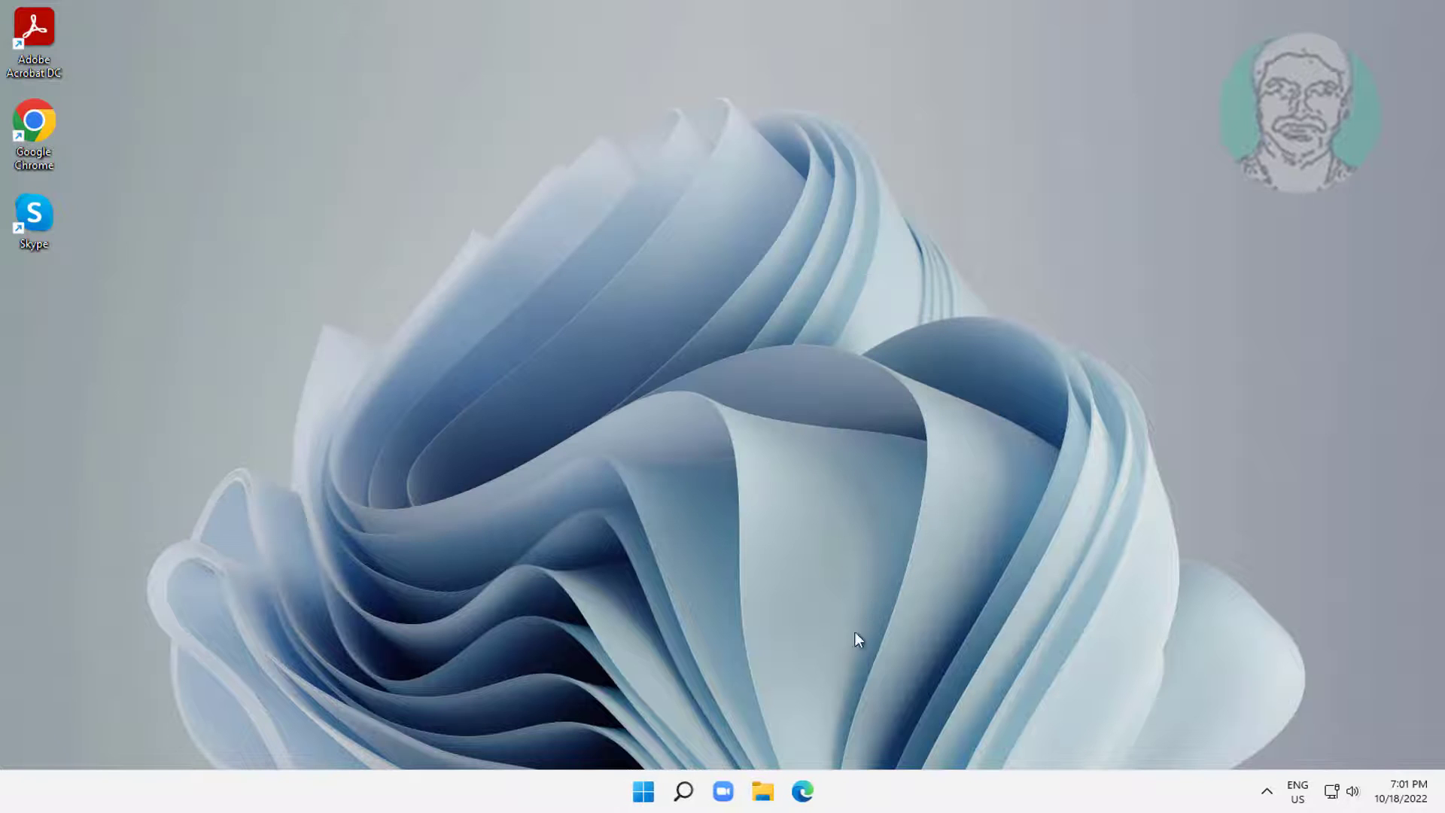
# Step: Restart Windows from the Start menu so chkdsk runs on drive C:
pyautogui.press('super')
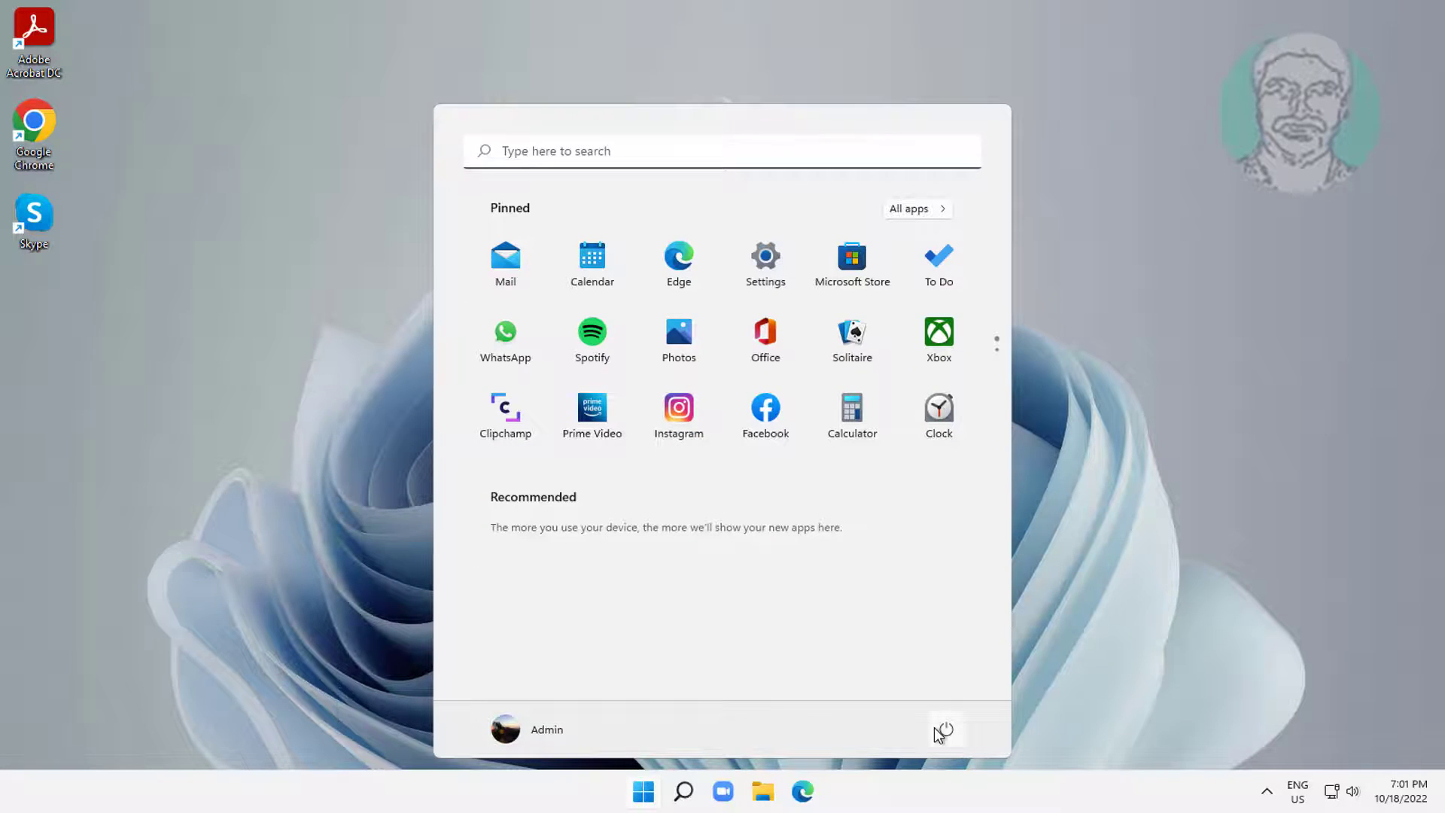
pyautogui.click(944, 729)
pyautogui.click(945, 694)
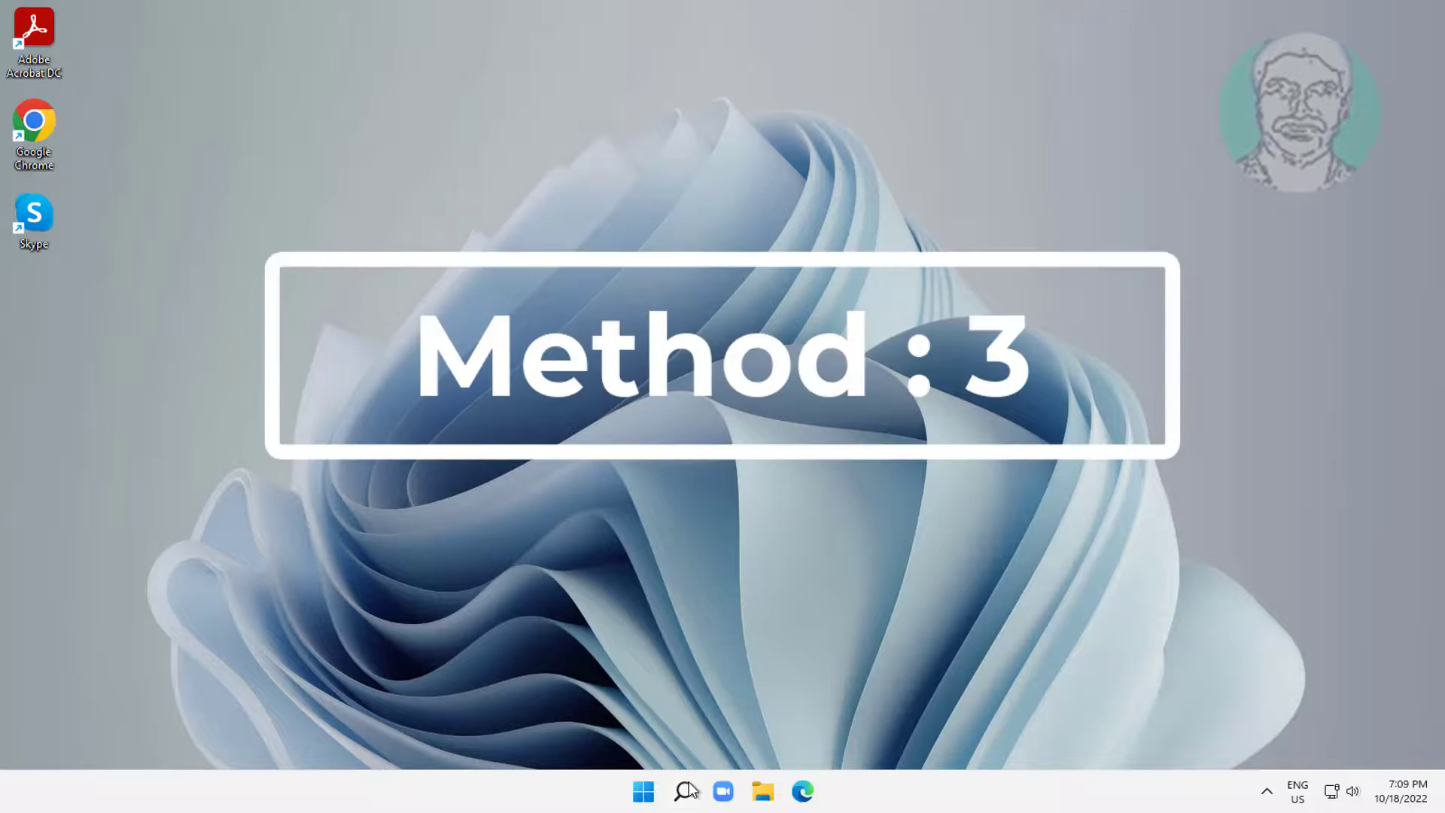
# Step: Run Disk Clean-up on drive C: and delete the default selected files, about 227 MB
pyautogui.click(684, 791)
pyautogui.write('d')
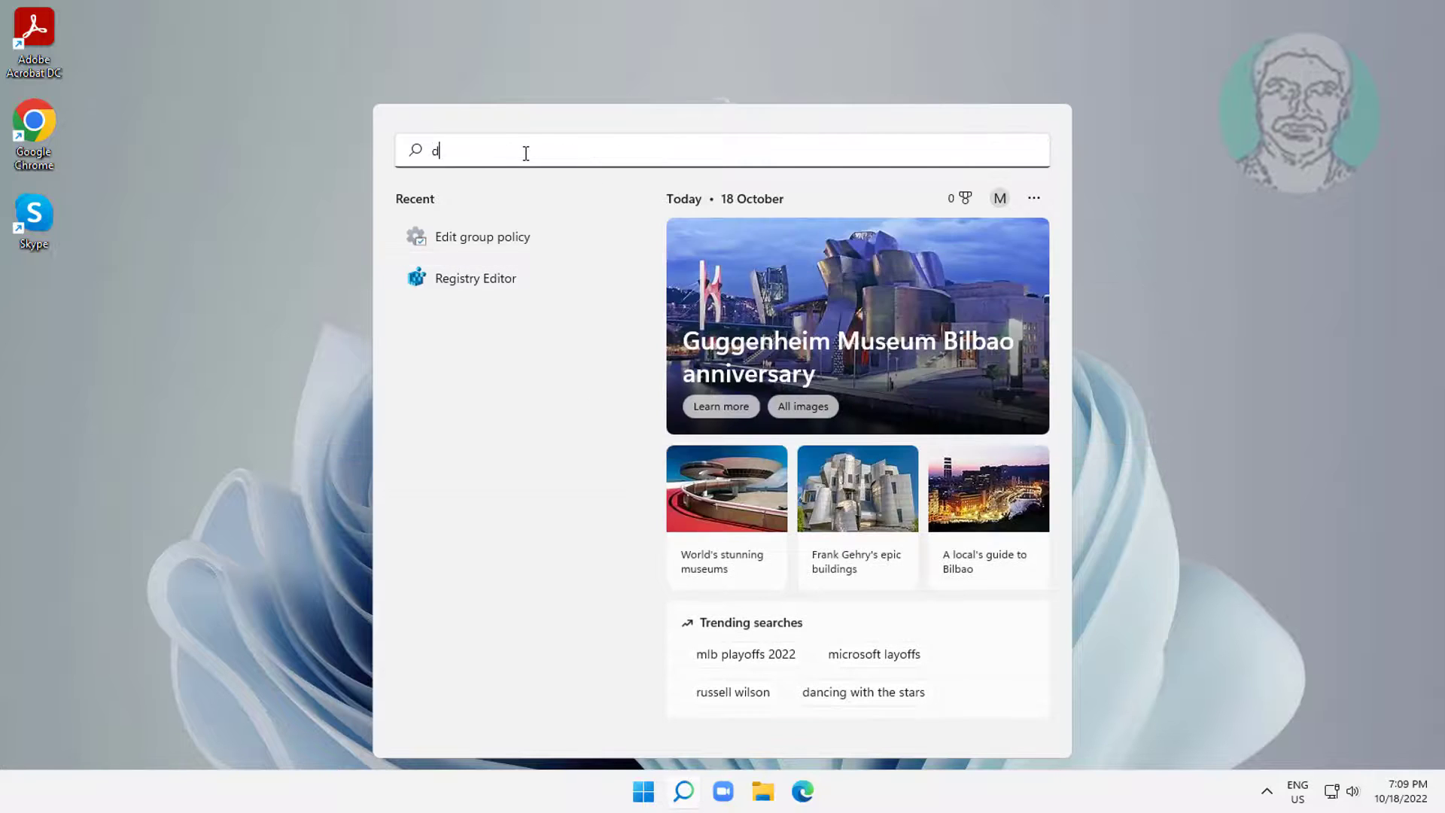
pyautogui.write('isk c')
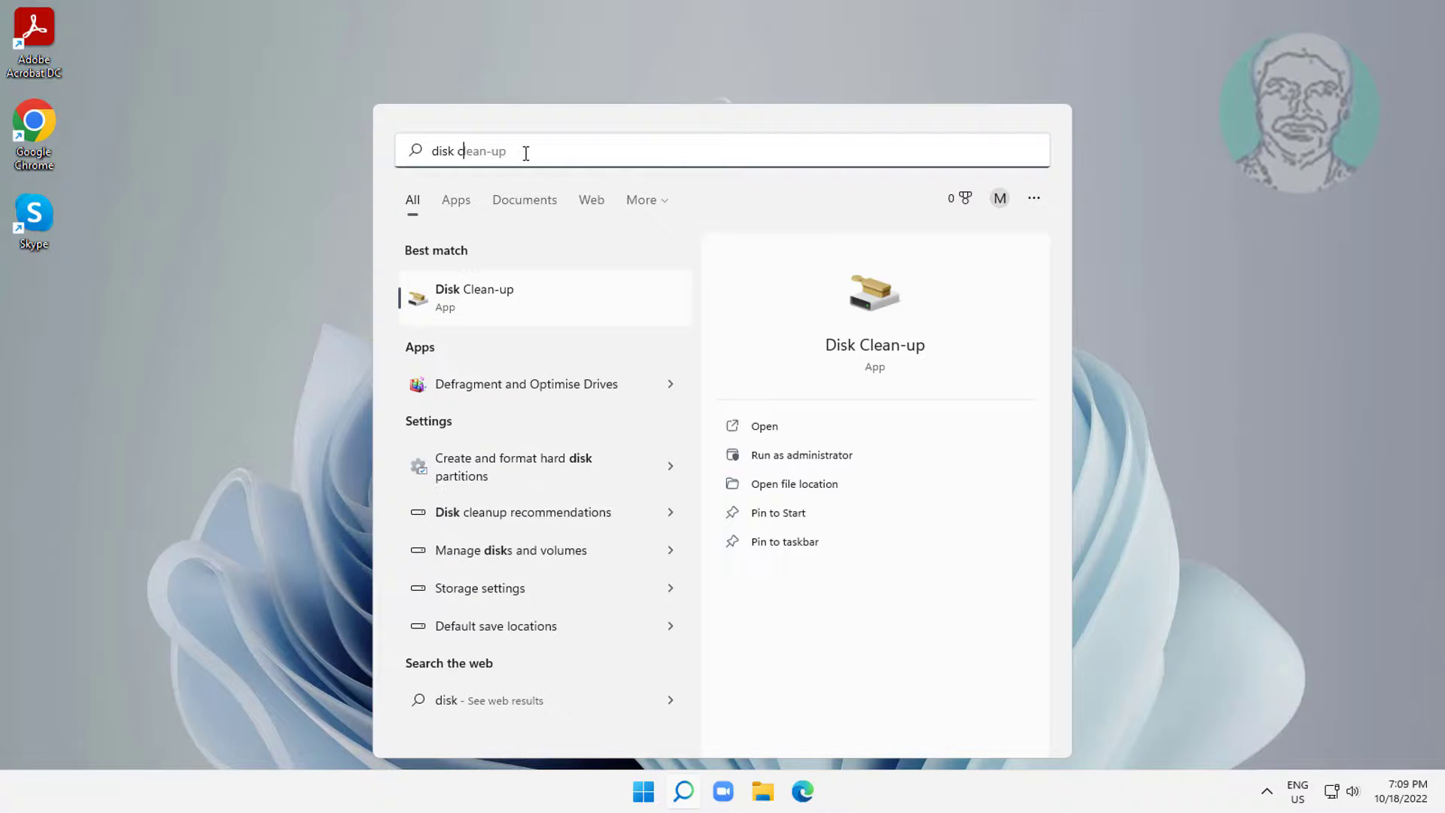
pyautogui.write('leanup')
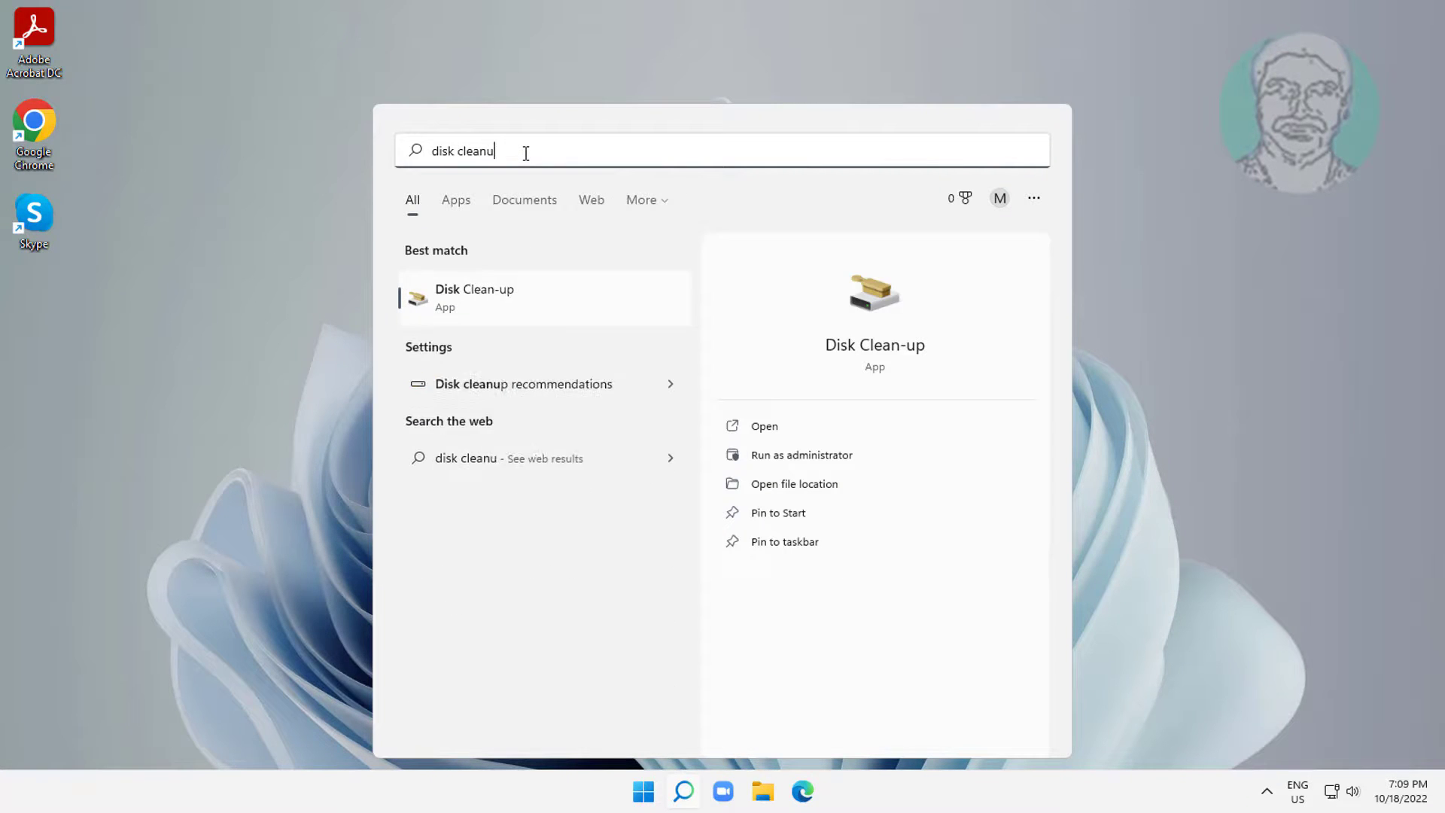
pyautogui.click(497, 310)
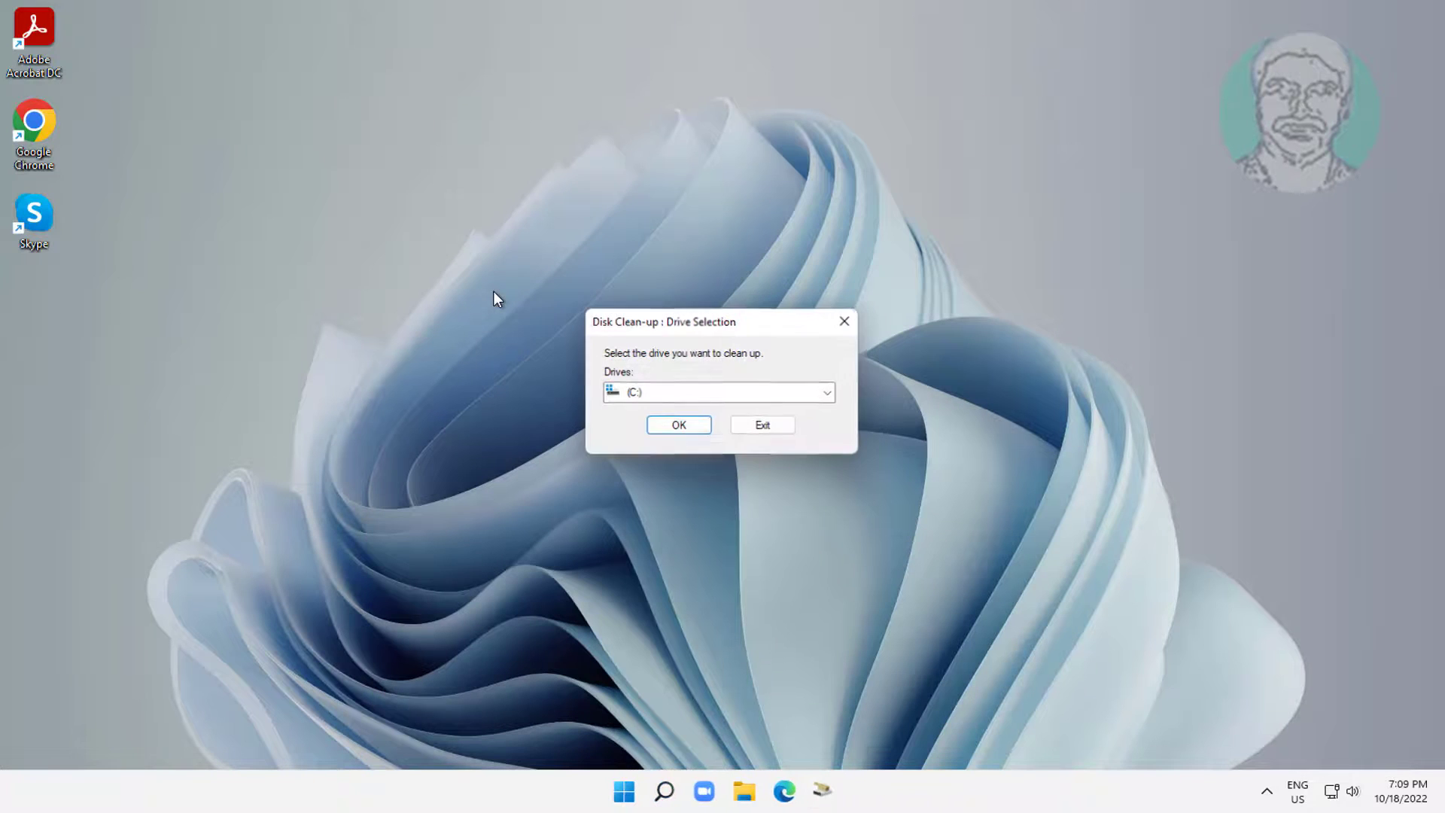
pyautogui.click(673, 424)
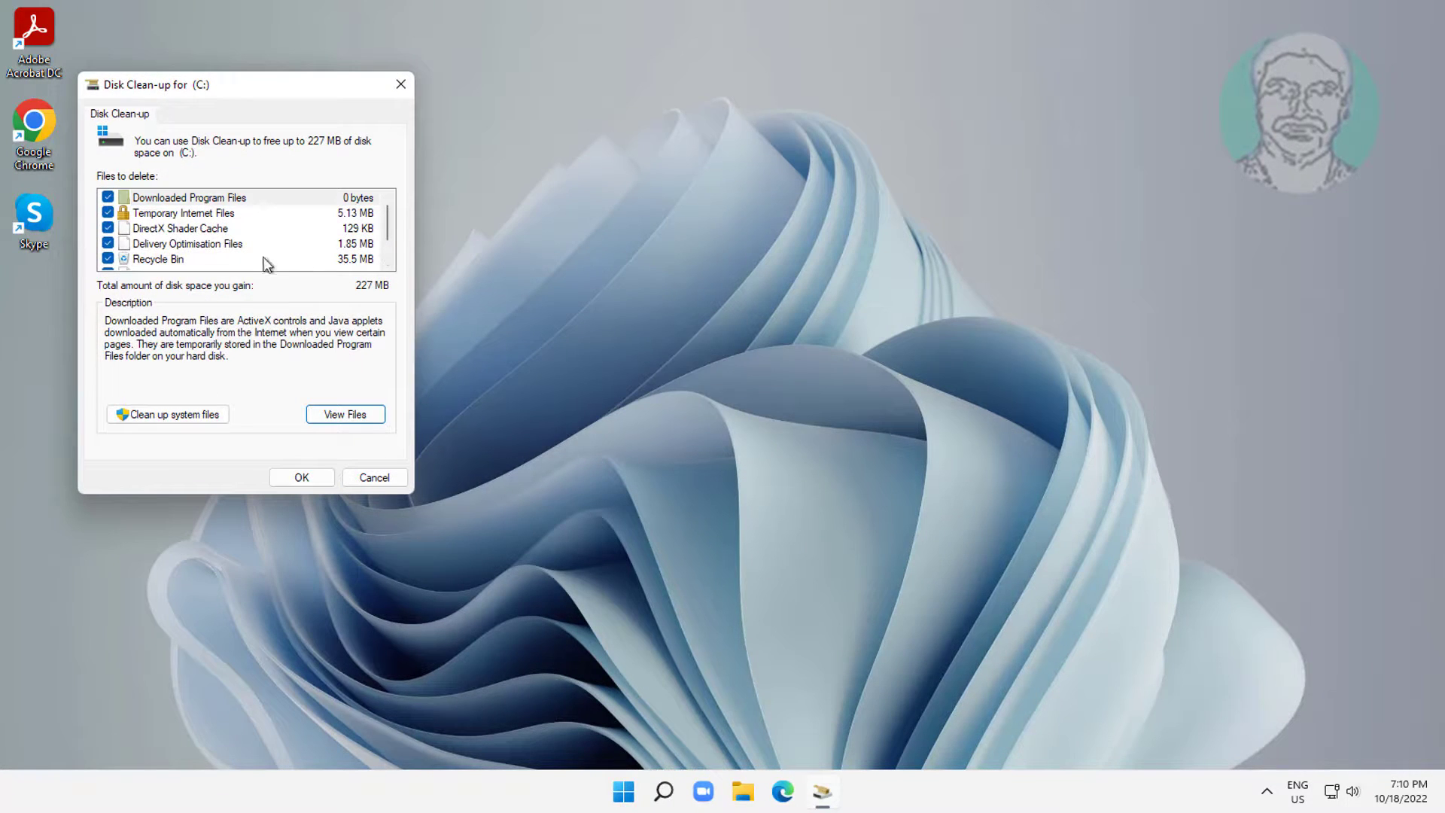
pyautogui.click(304, 477)
pyautogui.click(751, 410)
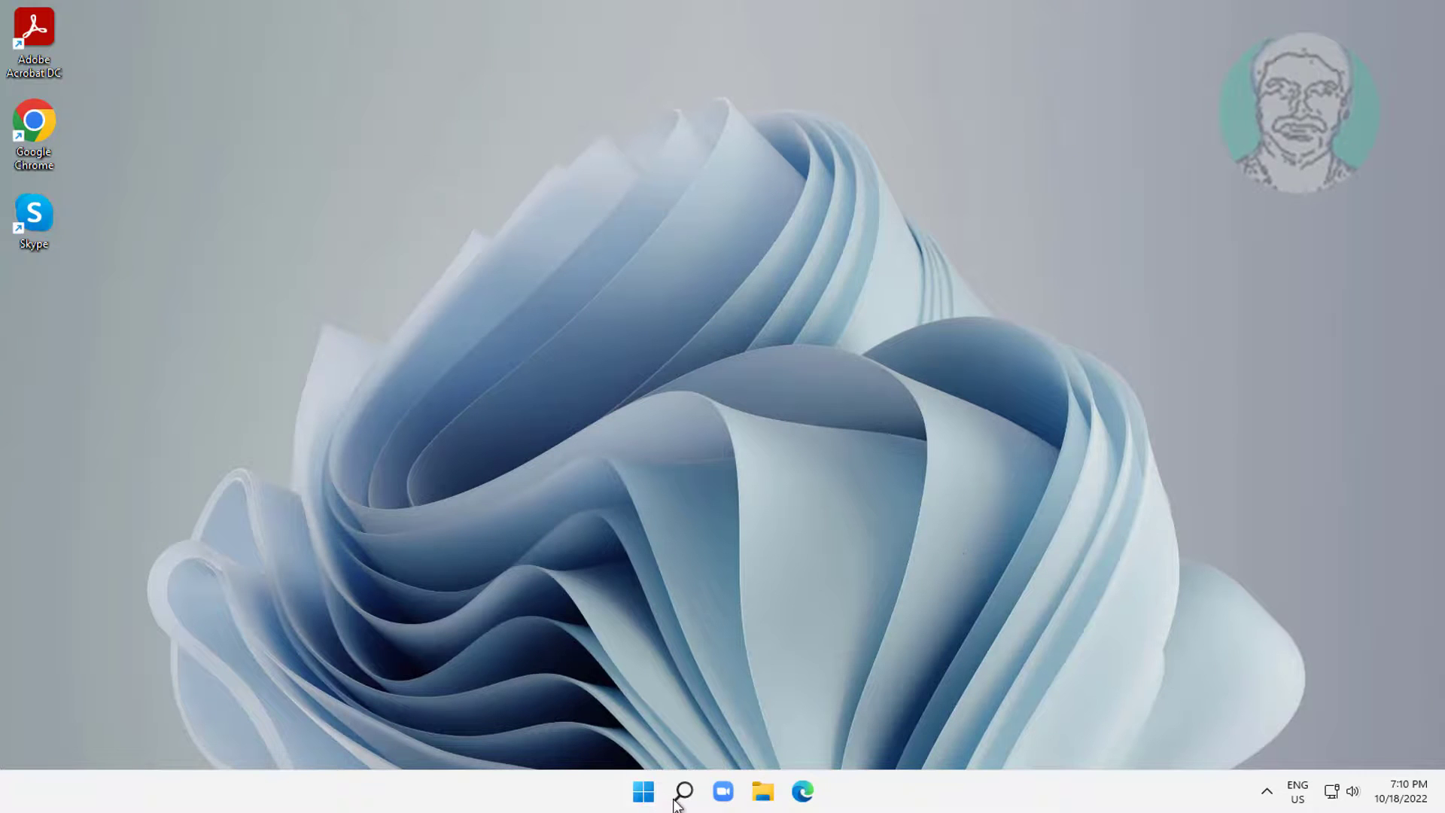
# Step: Reopen Disk Clean-up for drive C:
pyautogui.click(683, 790)
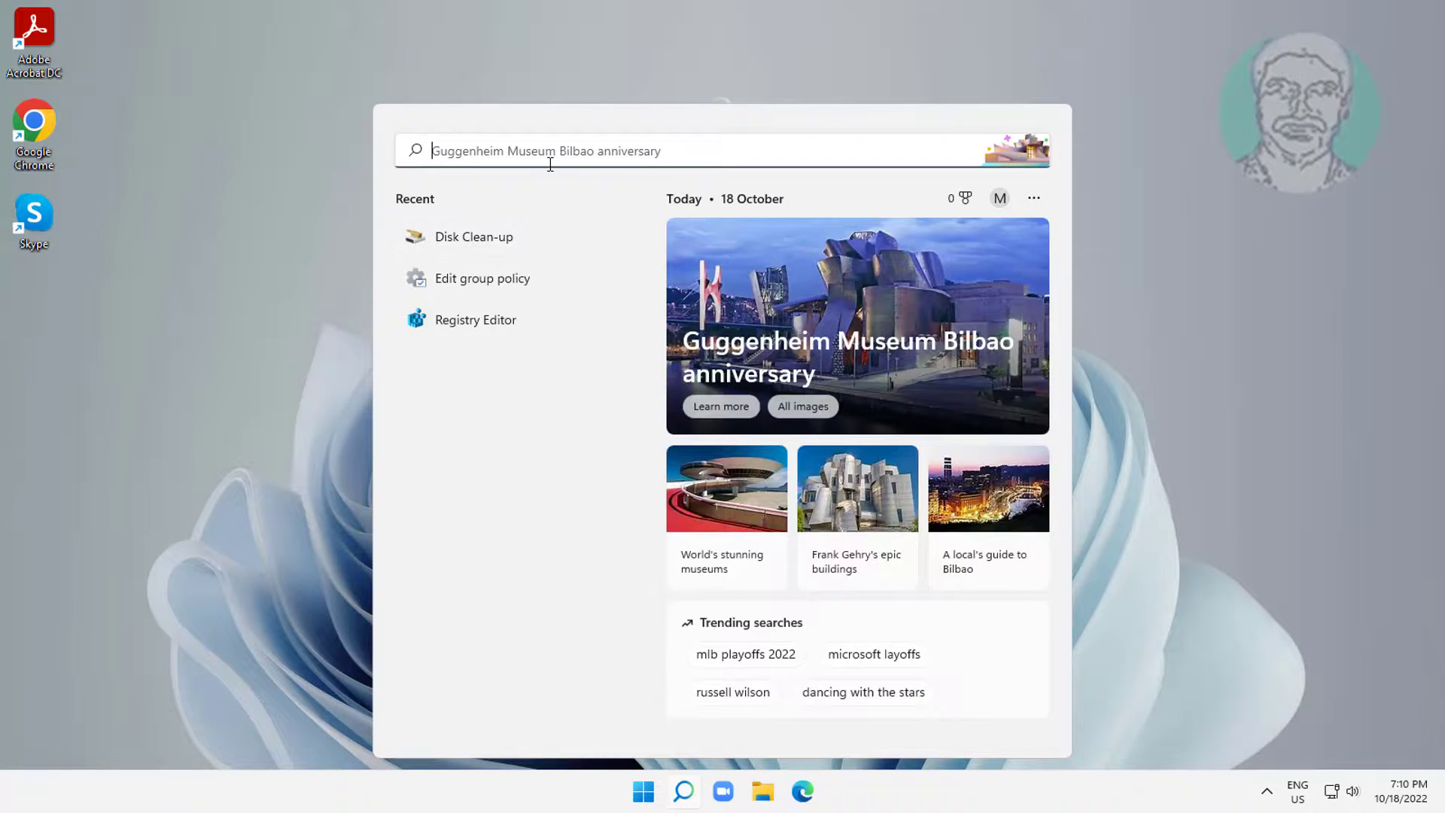
pyautogui.write('dis')
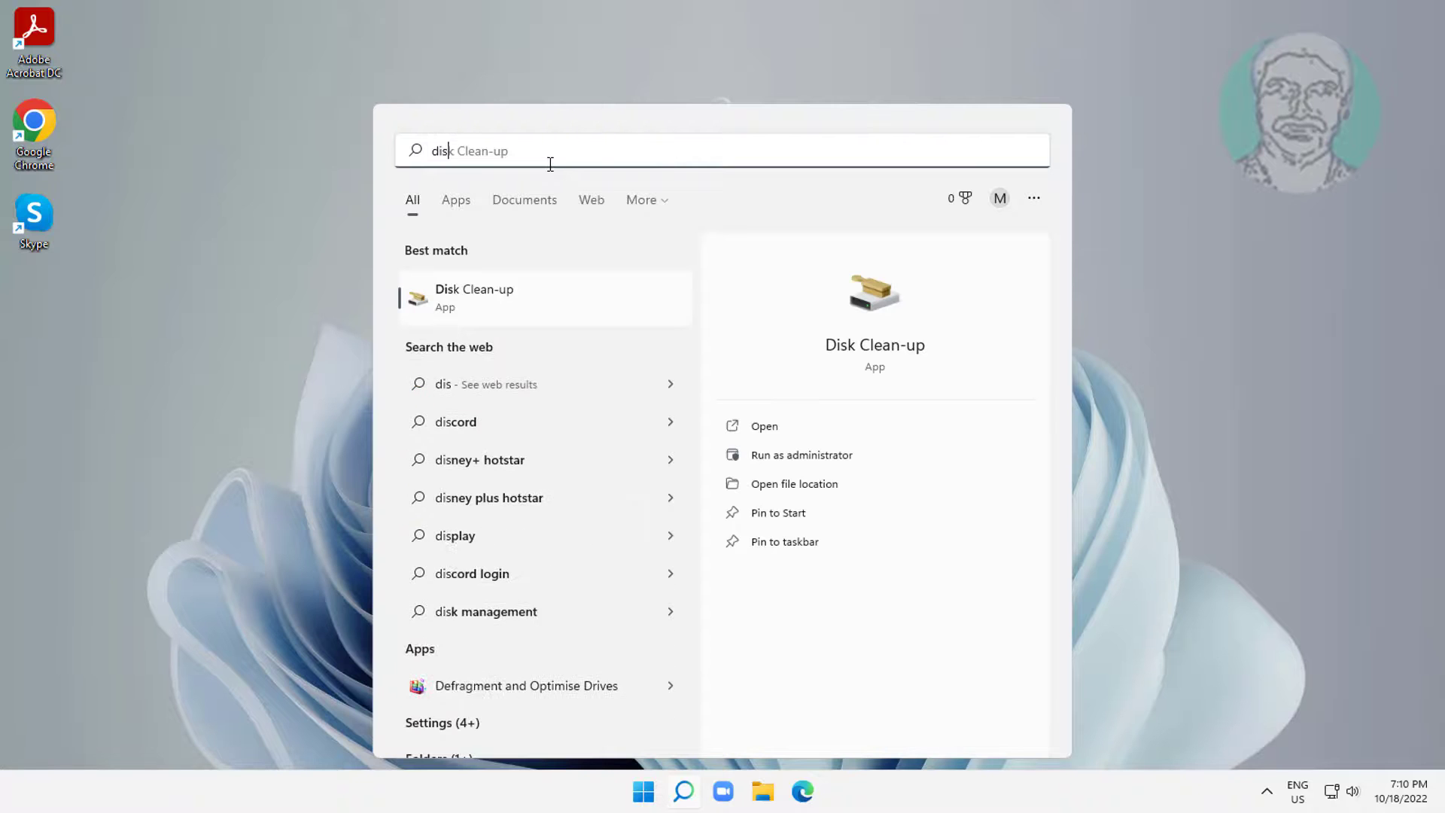
pyautogui.write('k cleanup')
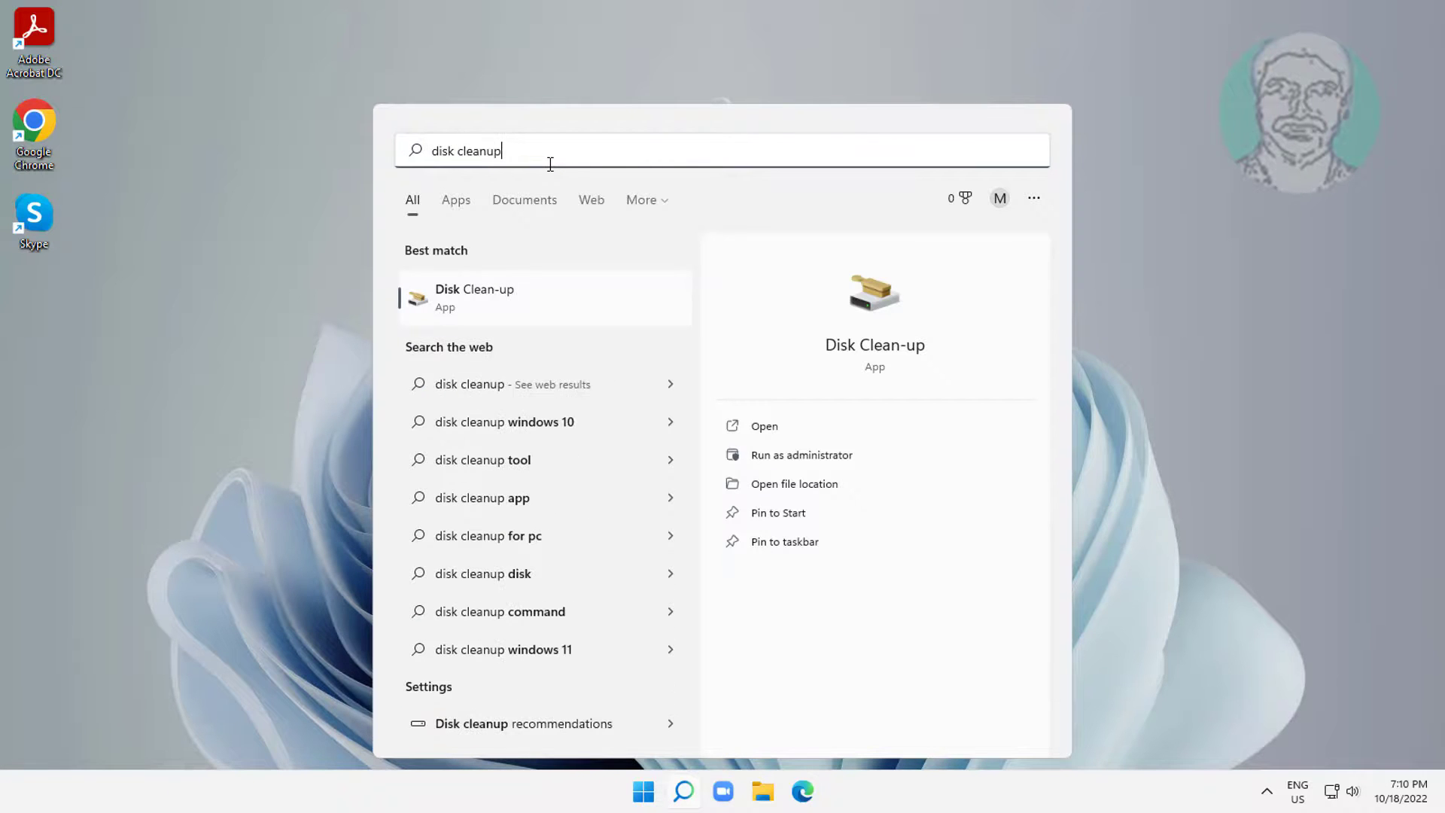
pyautogui.click(445, 288)
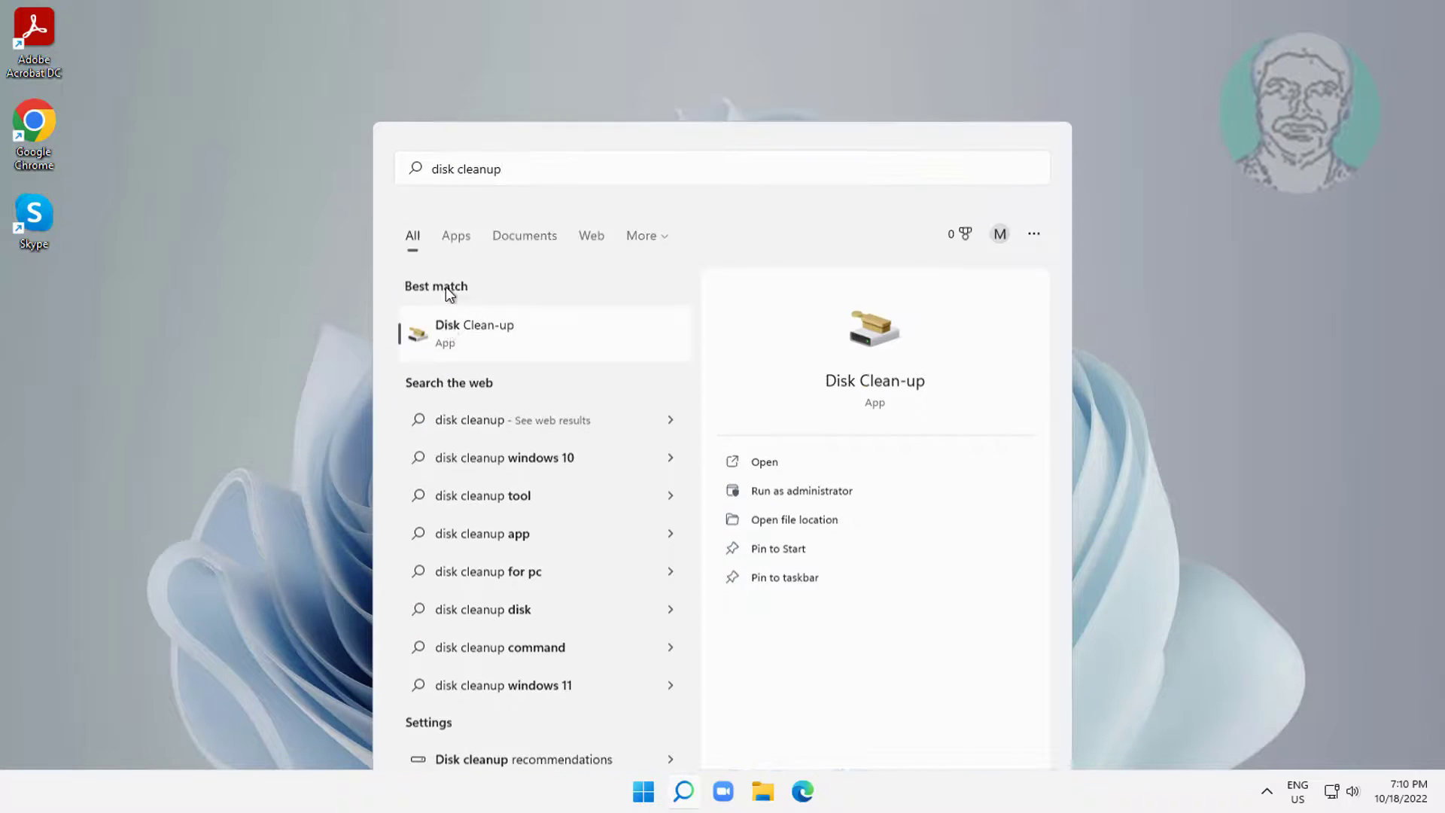
pyautogui.click(663, 425)
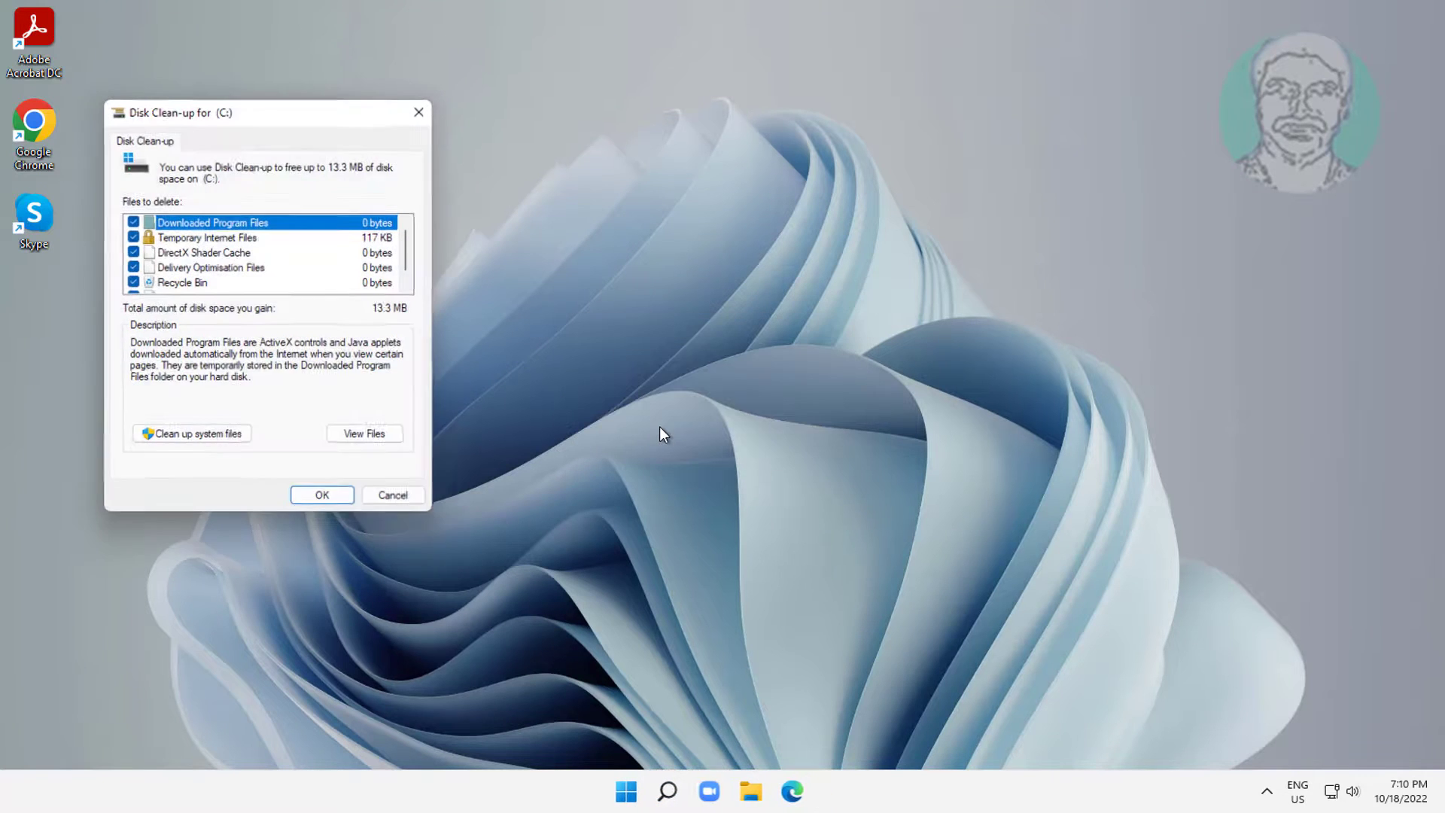
# Step: Rescan C: including system files and delete the 21.2 MB selection
pyautogui.click(234, 441)
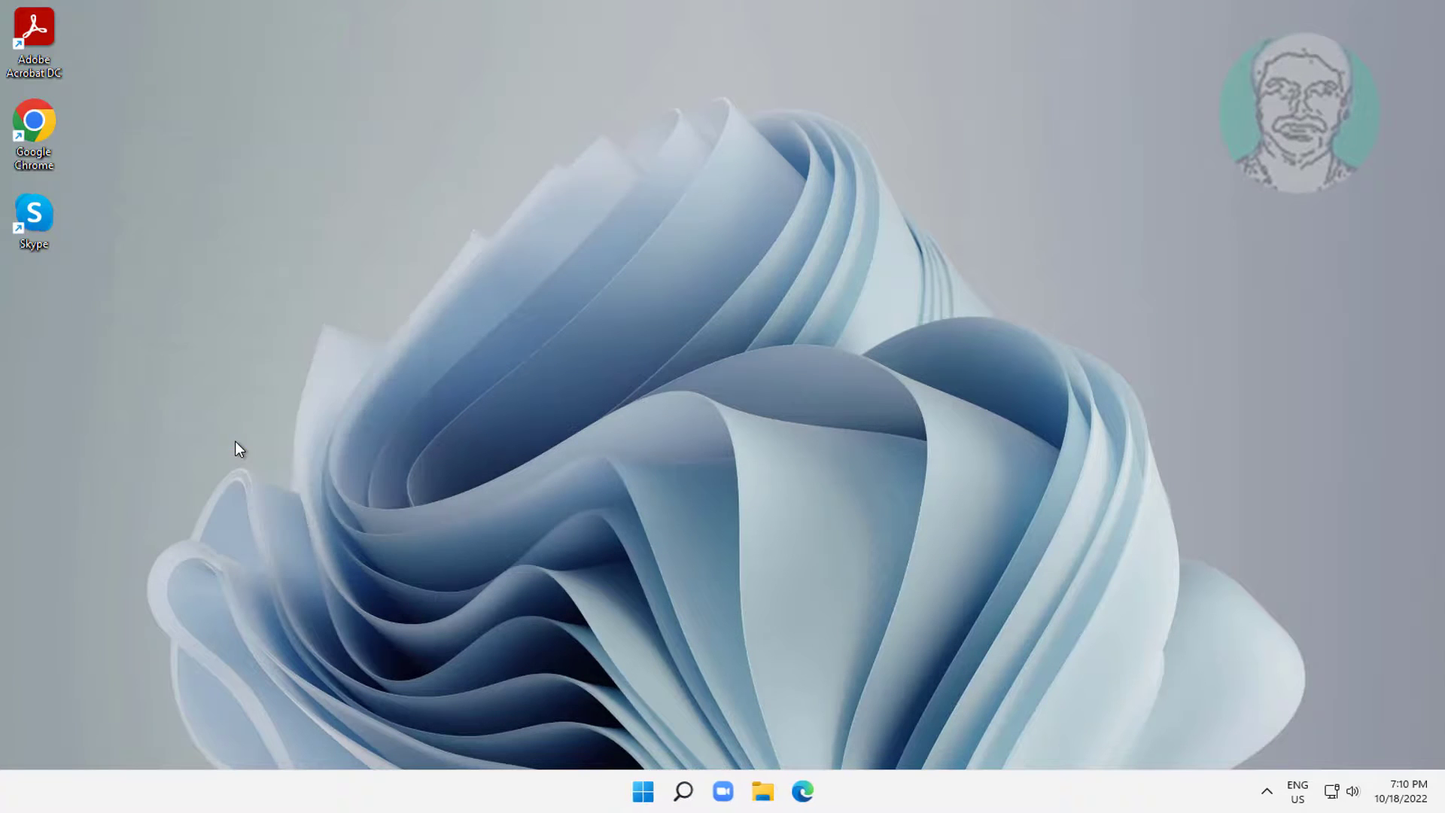
pyautogui.click(678, 426)
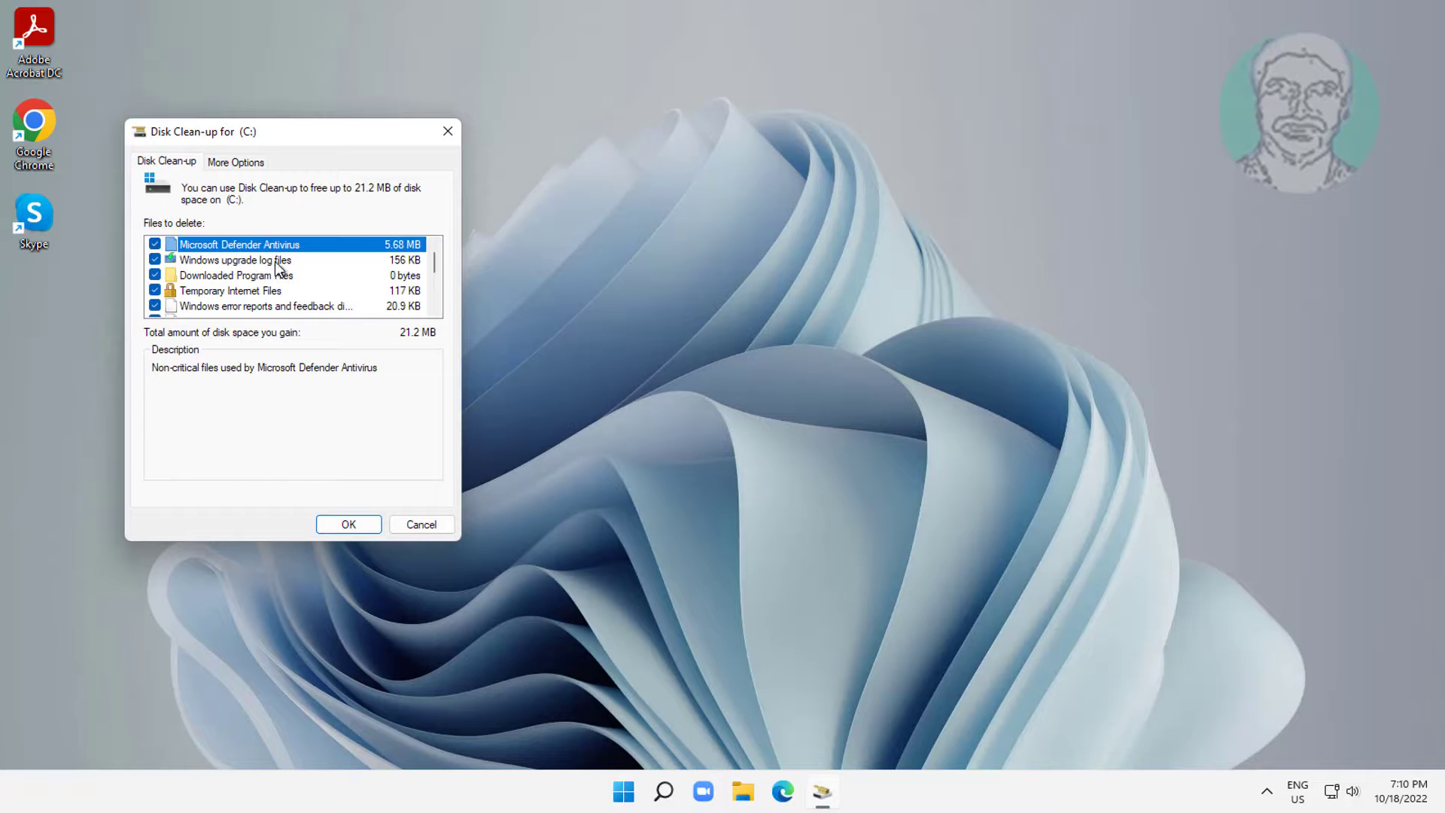
pyautogui.scroll(-1, 240, 292)
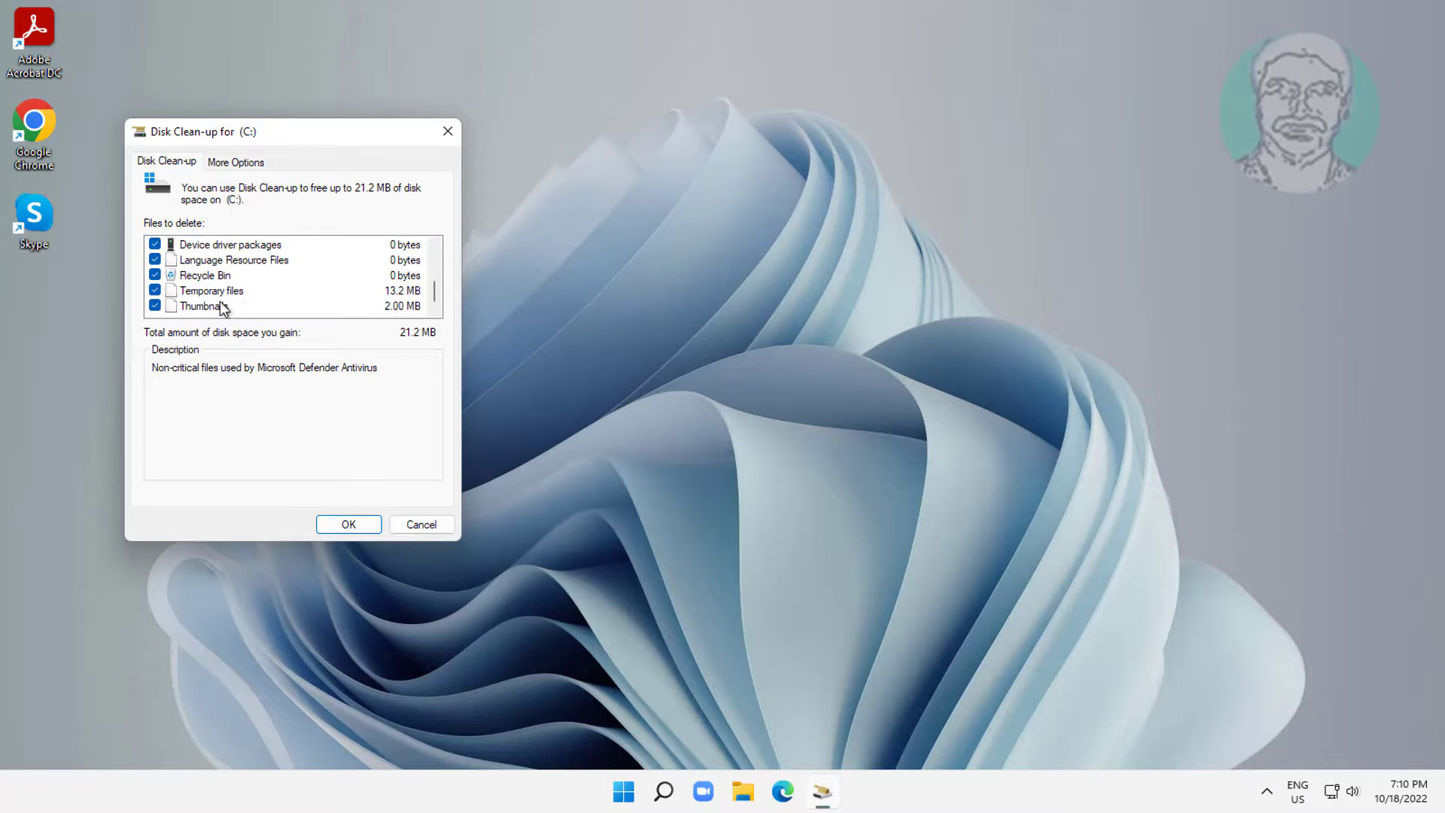
pyautogui.click(351, 523)
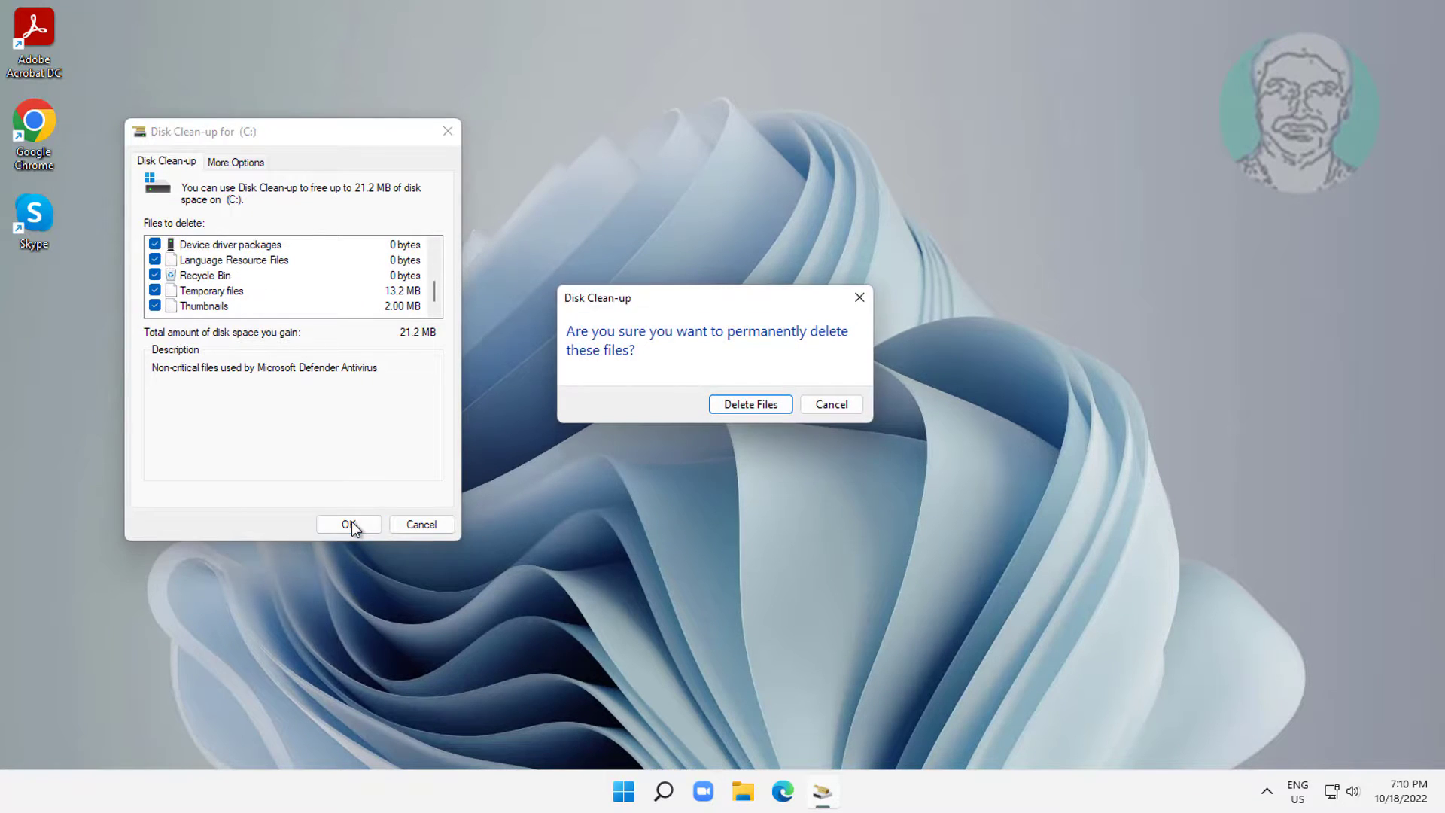
pyautogui.click(776, 407)
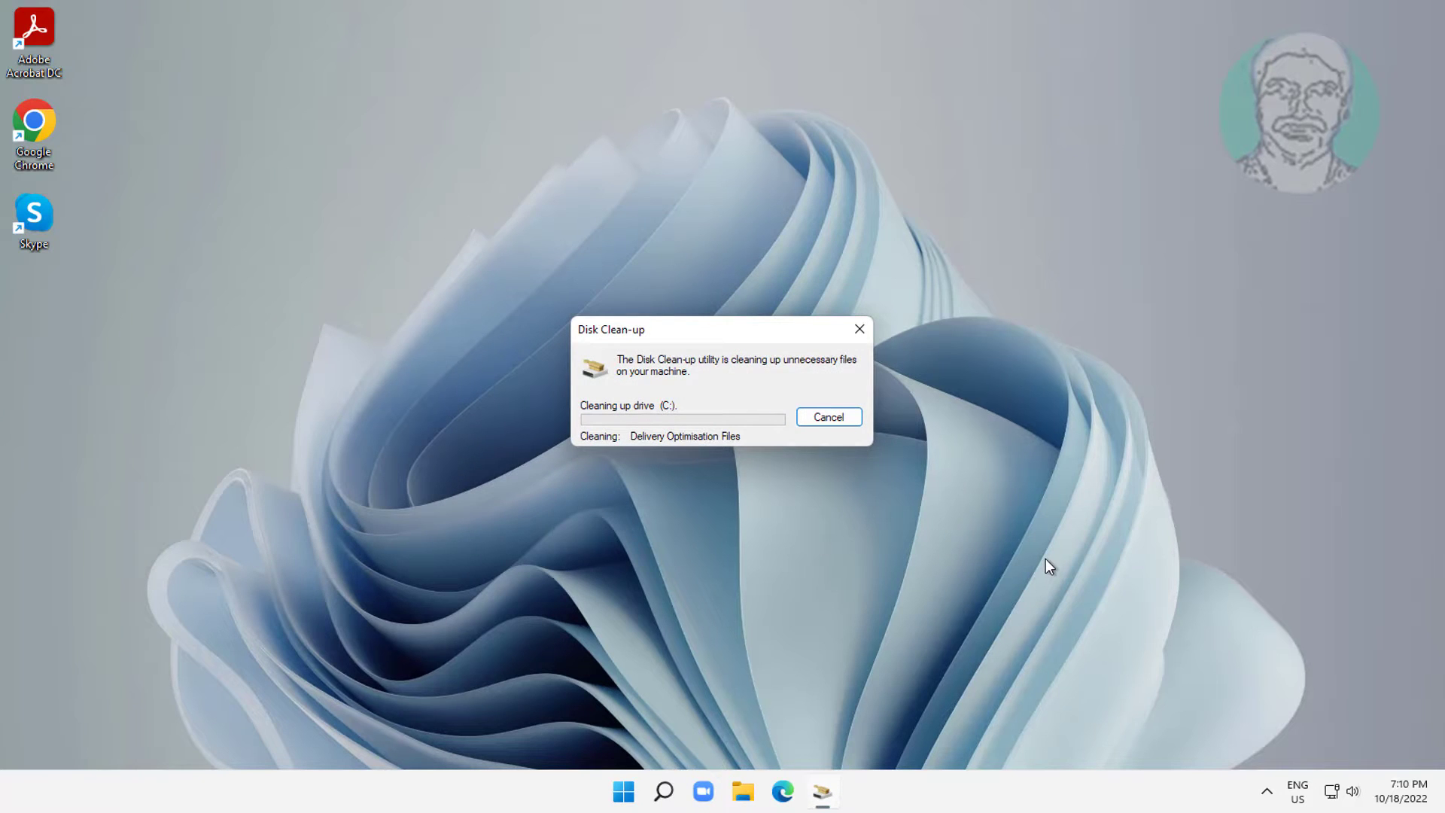